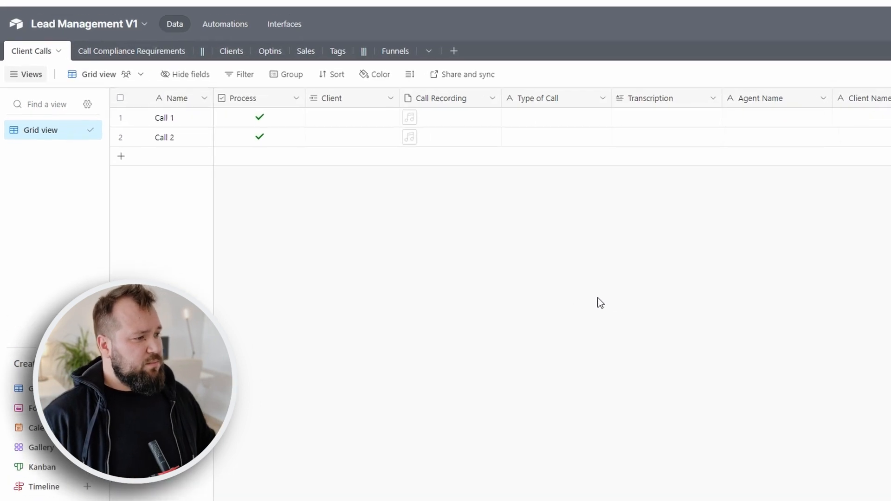
left_click_drag(181, 117, 204, 136)
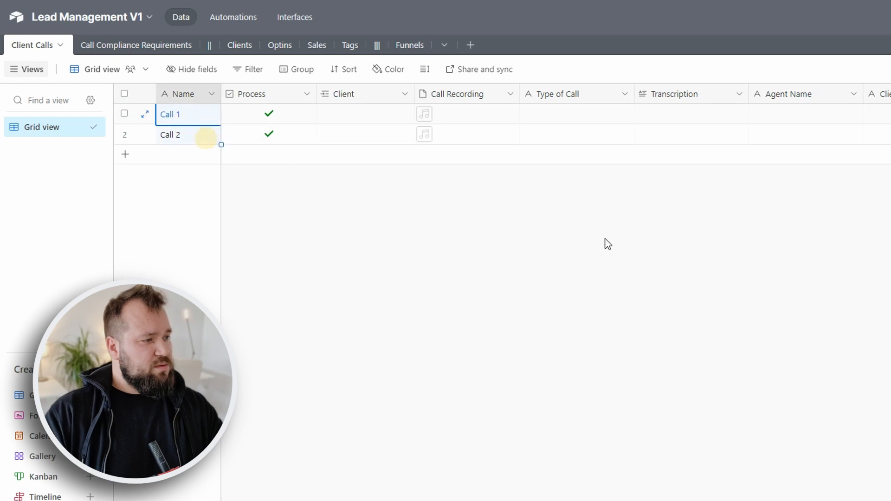
left_click(474, 114)
left_click(531, 211)
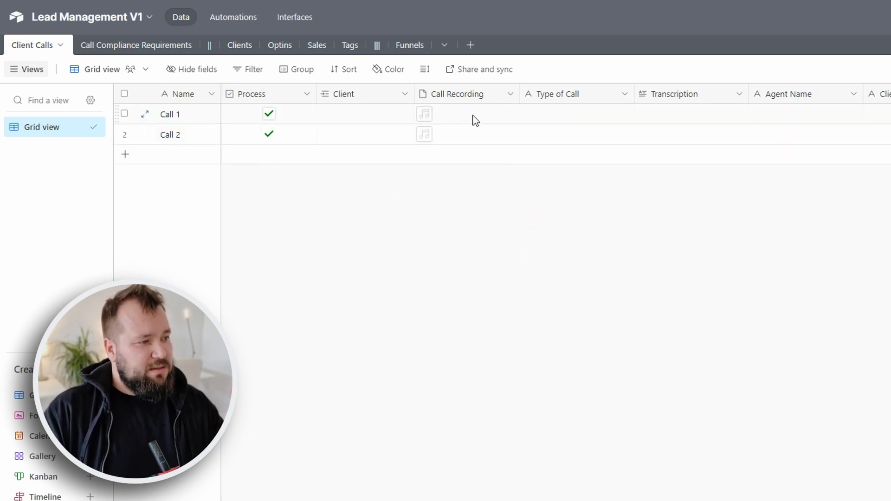
left_click(473, 131)
left_click(640, 239)
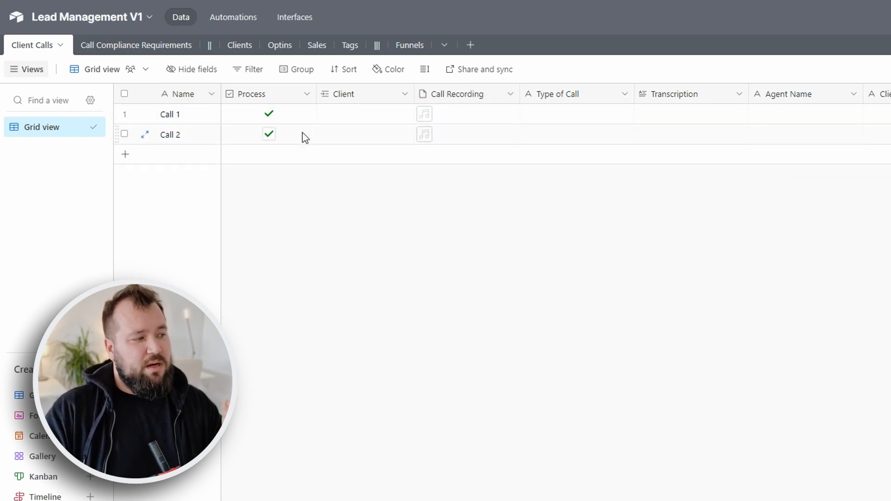
Clear the Process checkboxes of the Call 2 and Call 1 records.
left_click(268, 134)
left_click(268, 114)
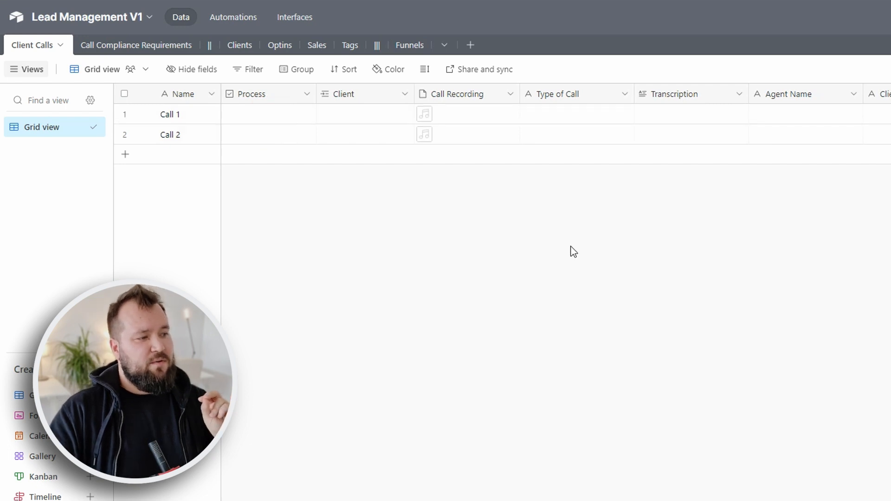
Tick the Process checkbox of the Call 2 record to start processing it.
scroll(526, 157, "right", 5)
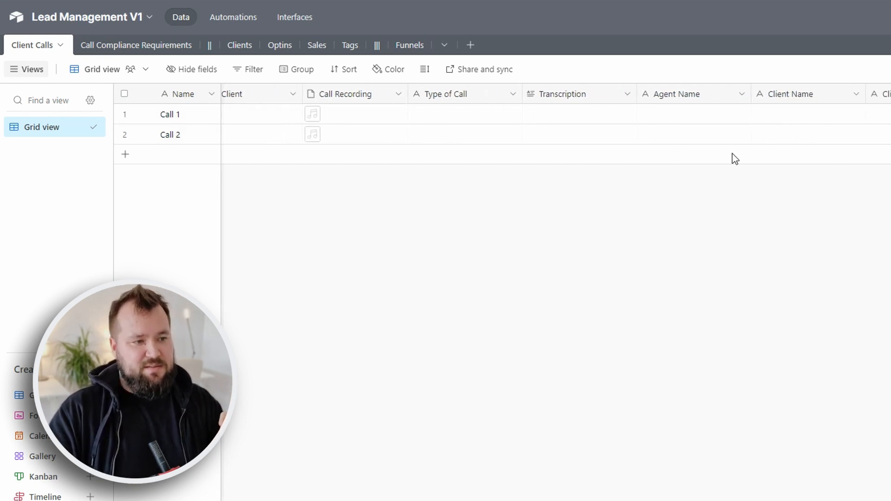
scroll(556, 293, "right", 4)
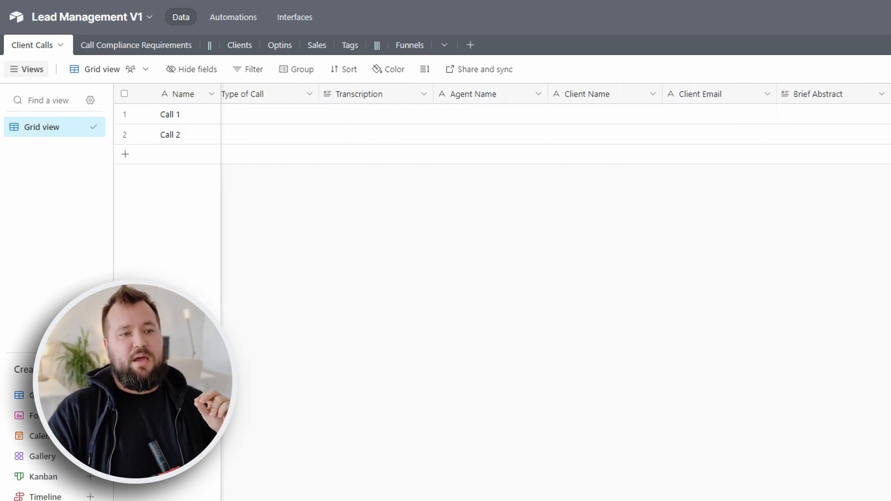
scroll(548, 289, "left", 8)
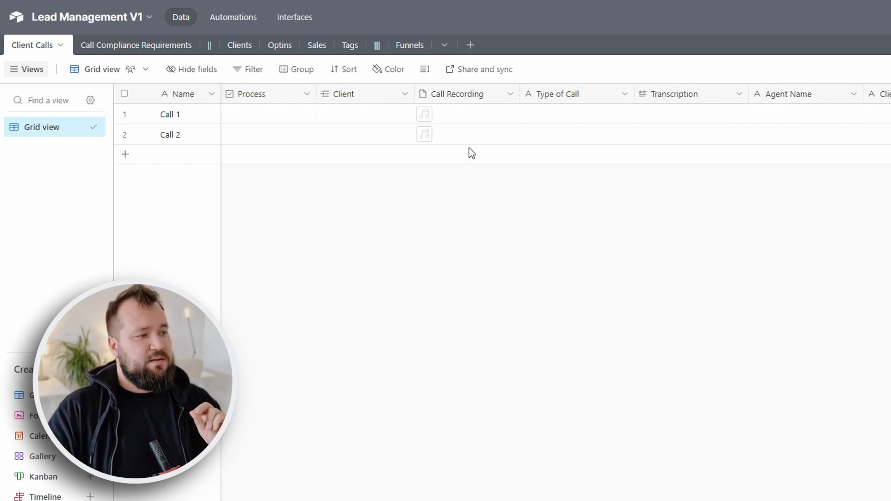
left_click(466, 134)
left_click(519, 208)
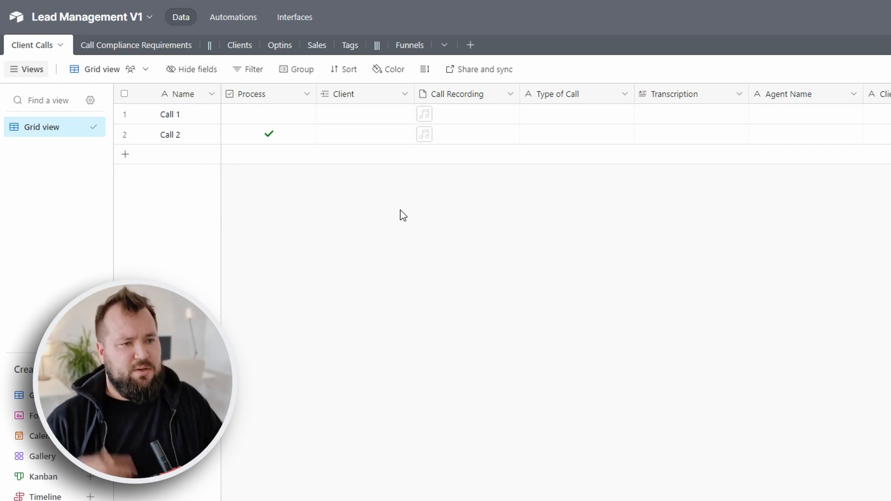
Expand the call recording attachments of Call 2 and Call 1 to check each recording's file and duration.
left_click(630, 257)
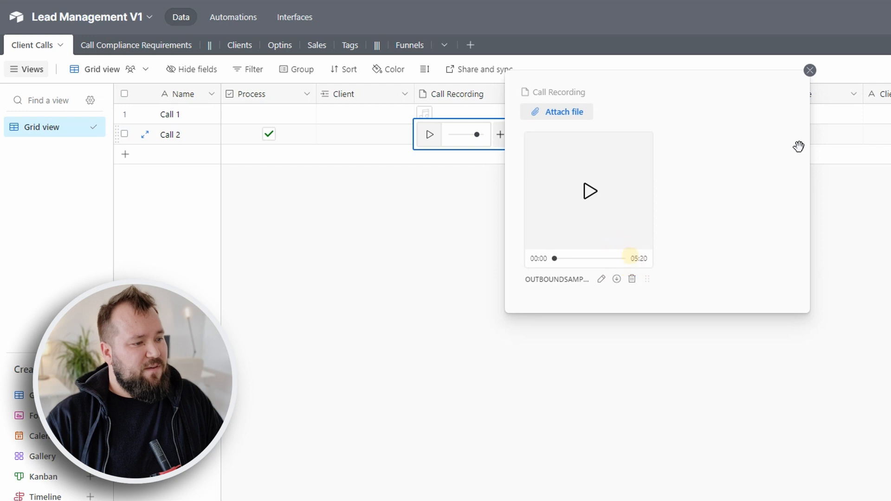
left_click(810, 70)
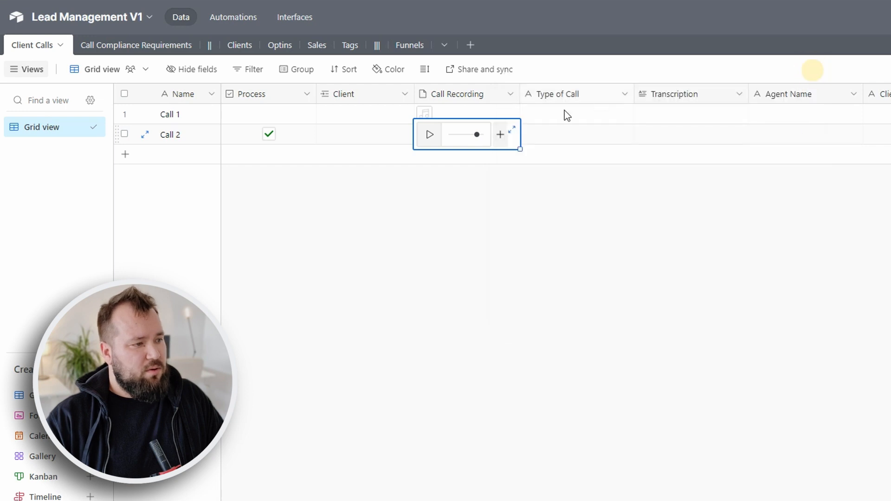
left_click(508, 115)
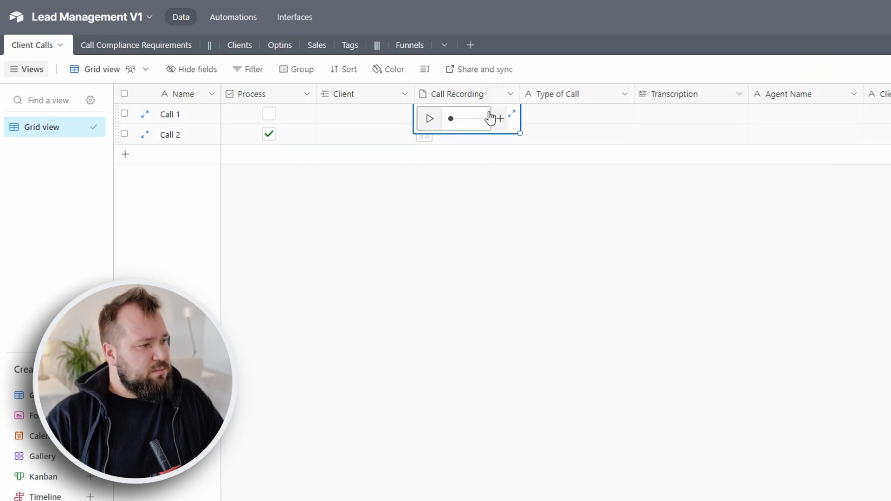
left_click(510, 115)
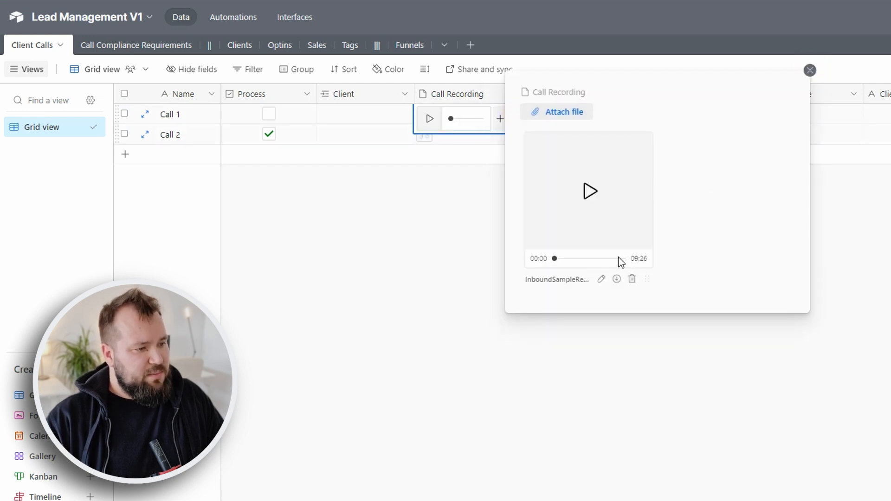
left_click(368, 244)
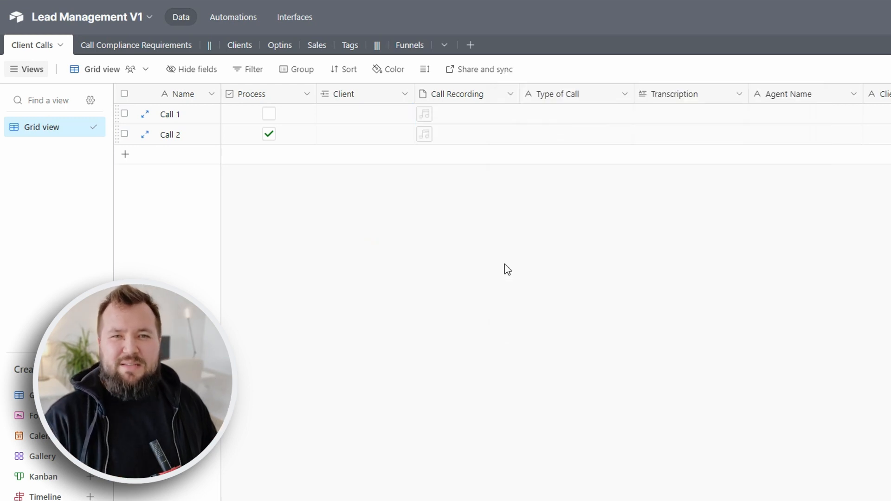
Check Call 2's Type of Call value and read through its full transcription.
left_click(572, 134)
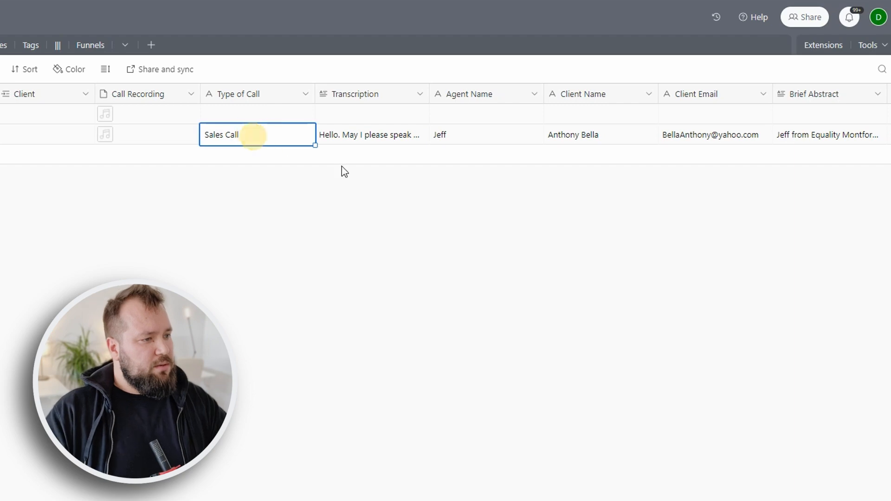
left_click(391, 139)
left_click(421, 138)
scroll(493, 139, "down", 3)
scroll(493, 140, "down", 5)
scroll(229, 132, "right", 2)
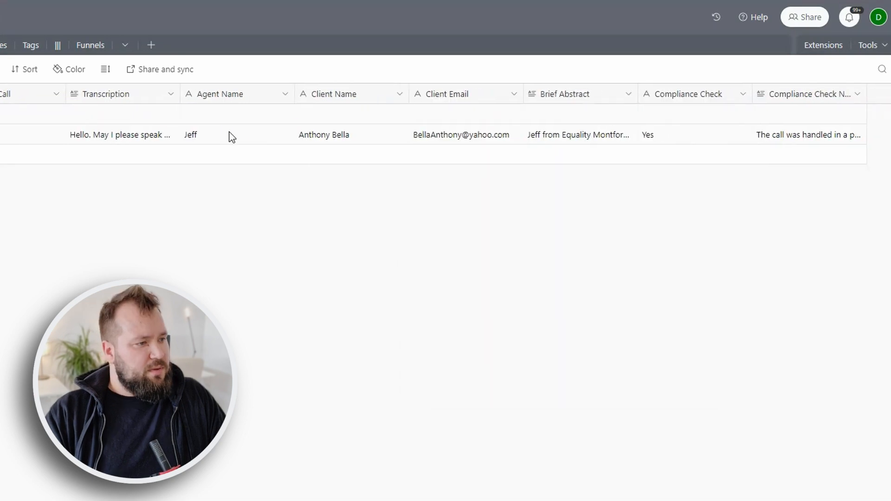
Check the Agent Name, Client Name and Client Email values extracted for Call 2.
left_click(228, 132)
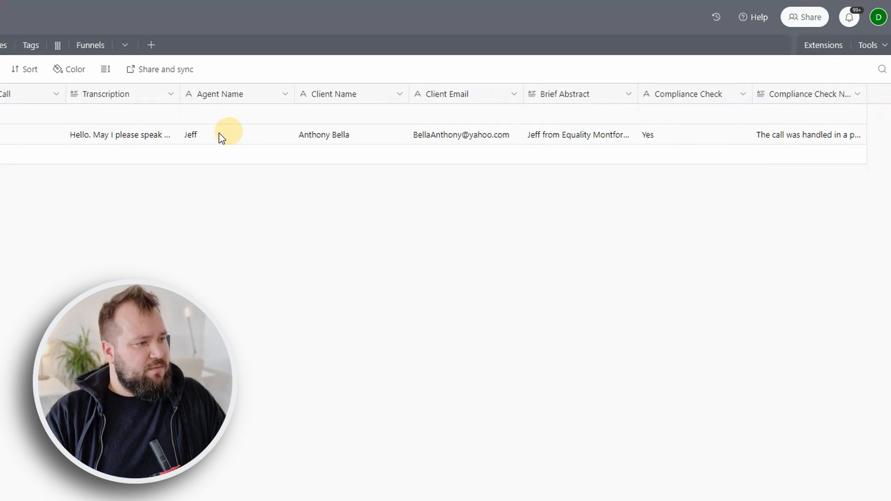
left_click(342, 141)
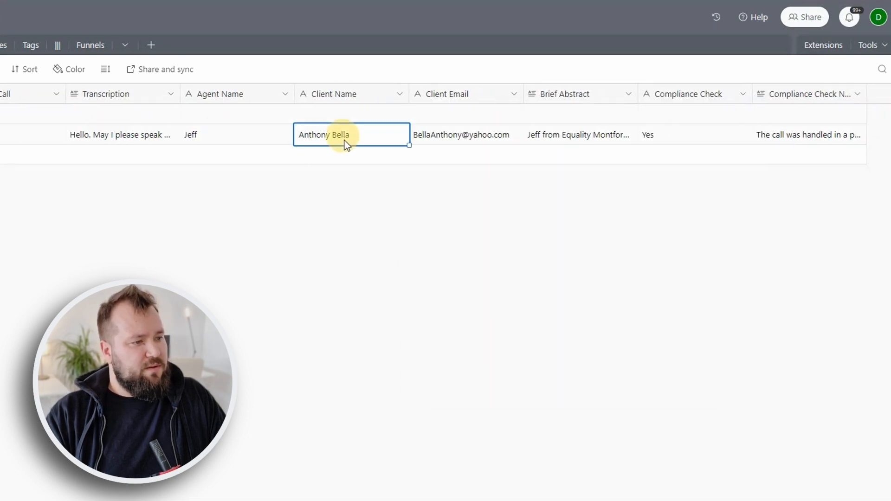
scroll(371, 255, "right", 2)
left_click(388, 139)
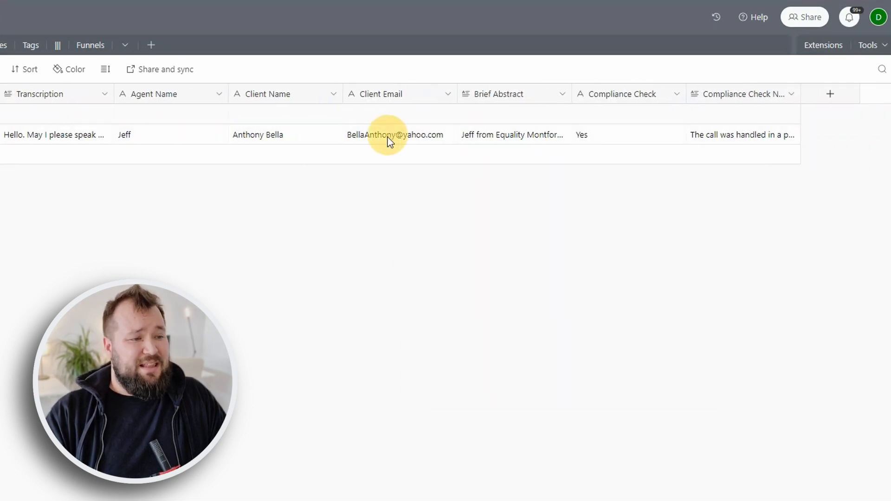
left_click(404, 136)
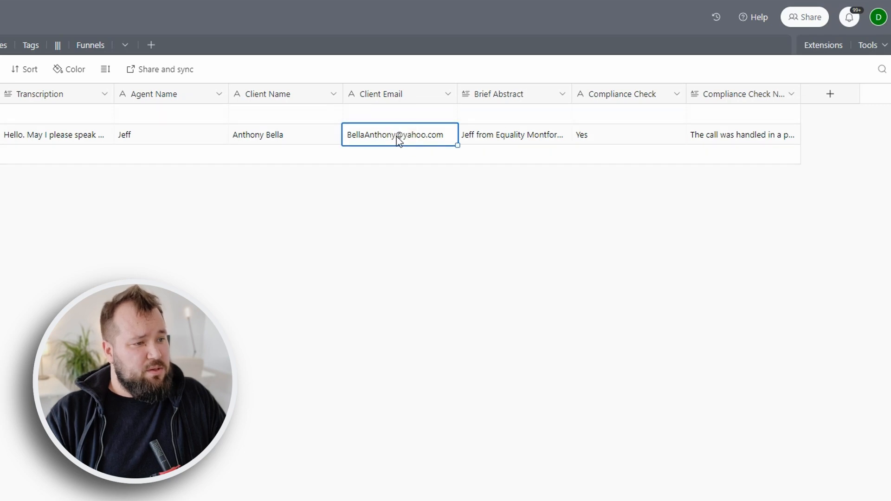
Find the e-mail verification passage in Call 2's transcription and compare it with the Client Email field.
scroll(279, 153, "left", 1)
scroll(176, 153, "left", 4)
left_click(260, 139)
left_click(280, 132)
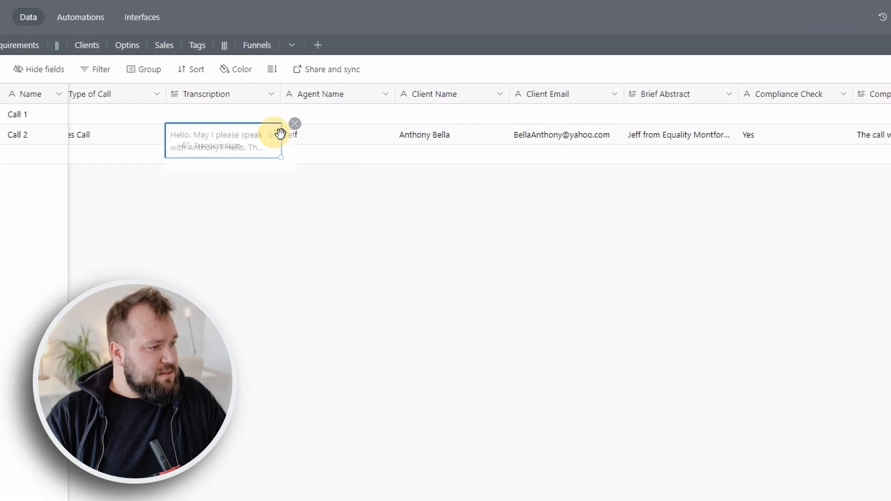
scroll(515, 184, "down", 4)
left_click_drag(330, 265, 501, 265)
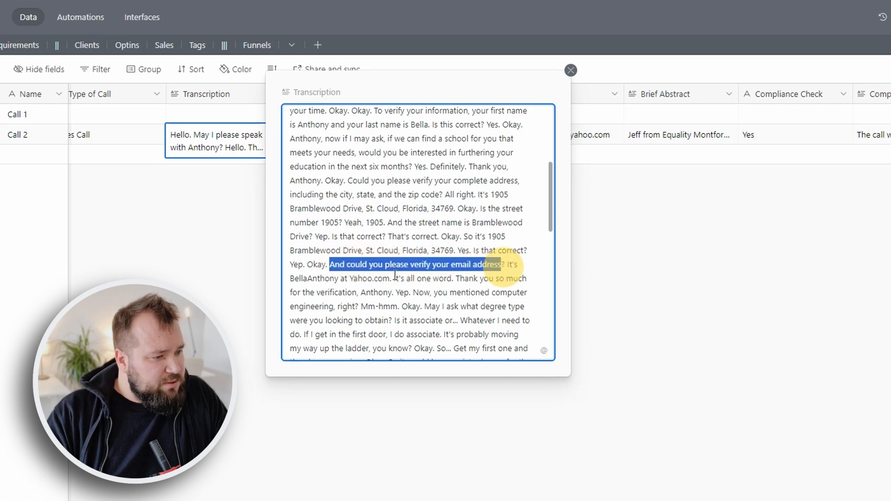
left_click(299, 280)
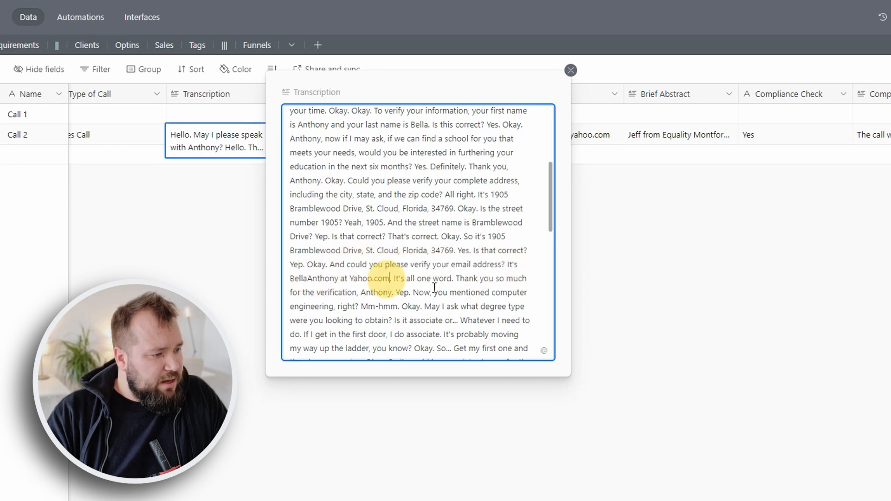
left_click(710, 218)
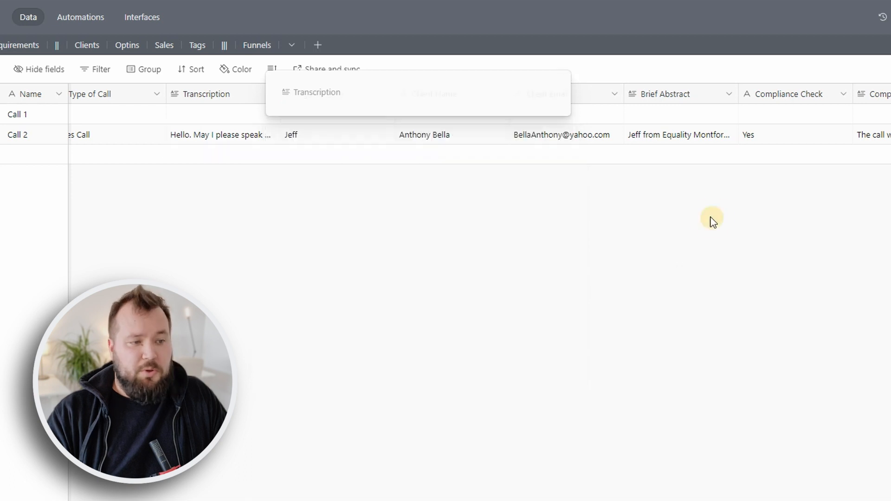
left_click(587, 132)
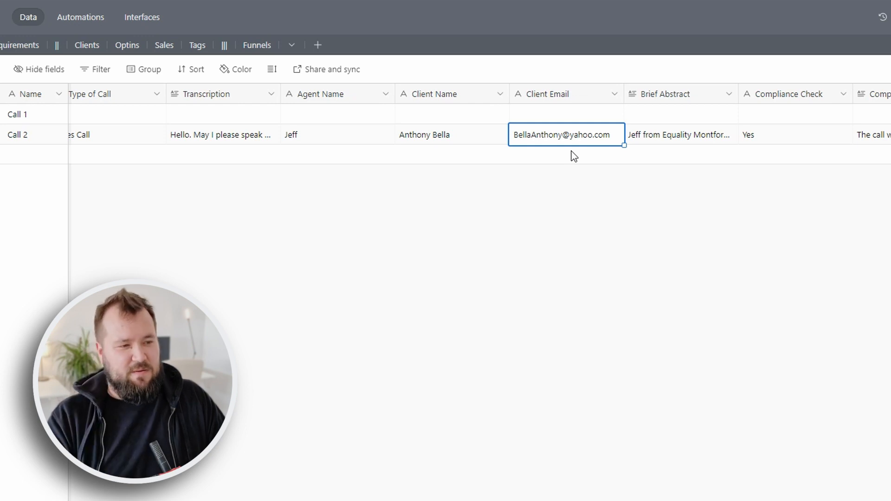
Expand Call 2's Brief Abstract and read the summary of the conversation.
scroll(235, 141, "right", 5)
key("Right")
left_click(560, 136)
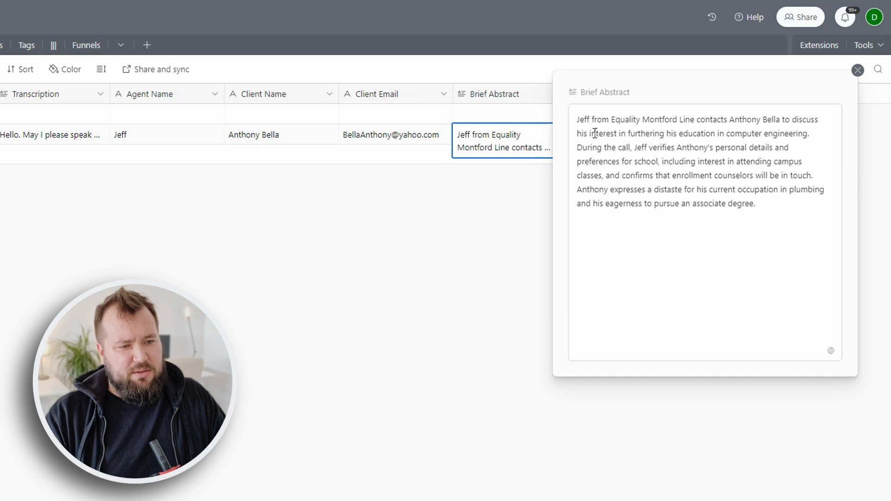
left_click_drag(579, 121, 718, 146)
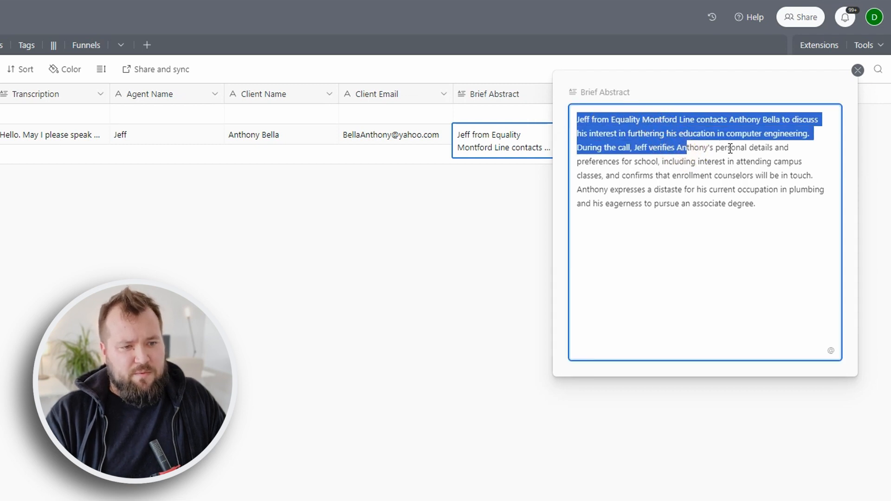
left_click(711, 121)
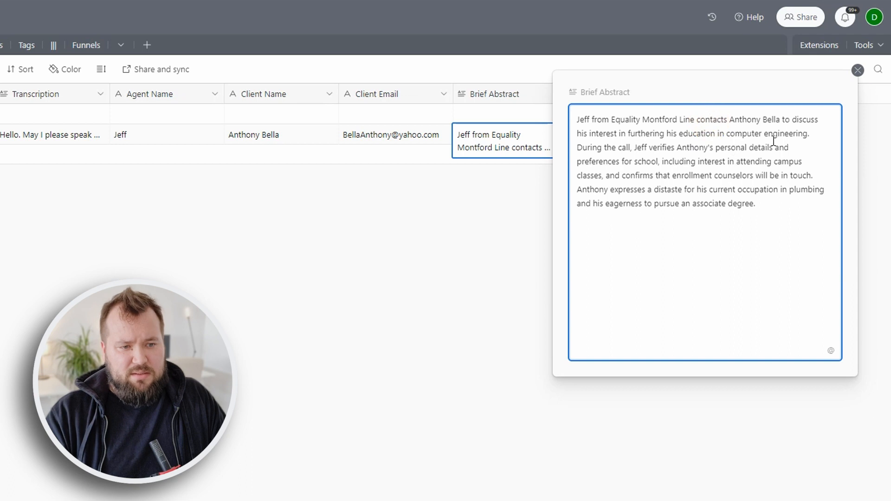
left_click_drag(635, 134, 739, 191)
left_click(668, 149)
left_click_drag(694, 147, 763, 191)
left_click_drag(670, 194, 756, 204)
left_click(470, 201)
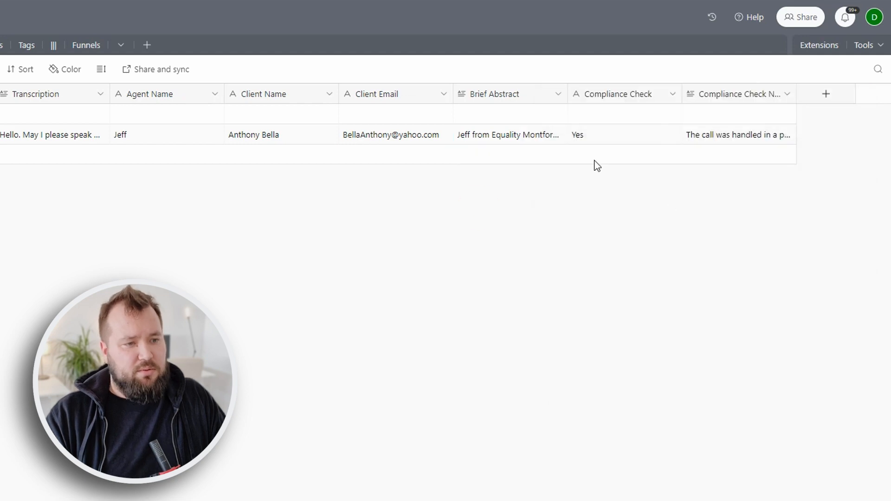
Check Call 2's Compliance Check result and read its full Compliance Check Notes.
left_click(612, 136)
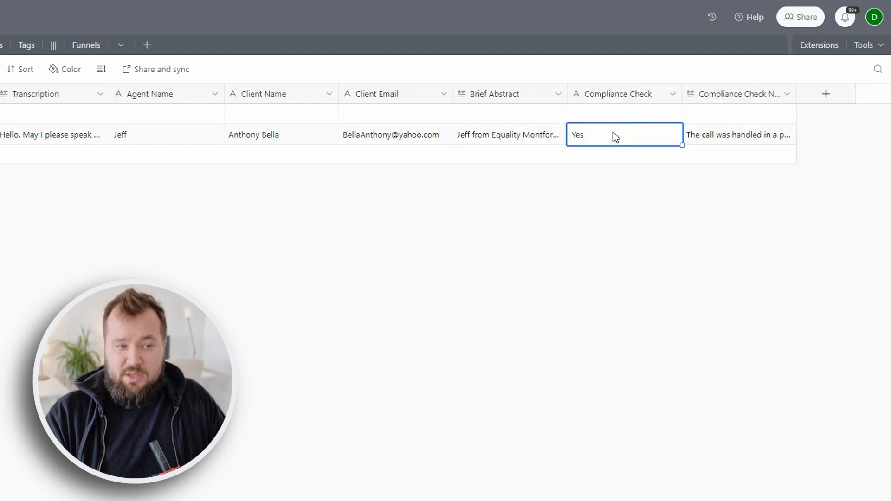
left_click(755, 145)
left_click(788, 135)
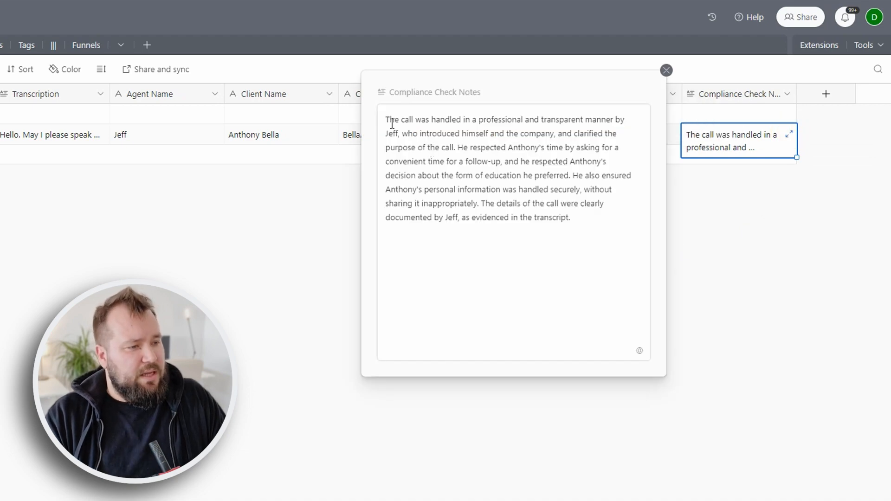
left_click_drag(388, 121, 556, 149)
left_click_drag(402, 134, 563, 149)
left_click(482, 175)
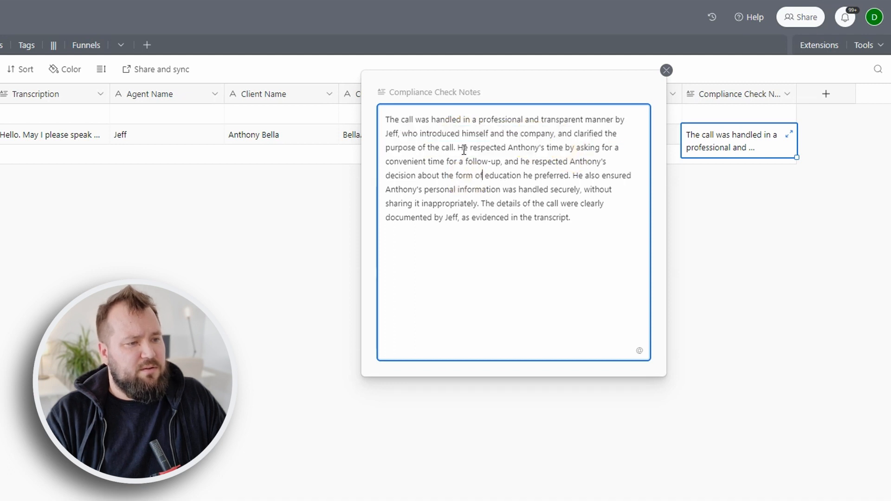
left_click_drag(459, 149, 537, 193)
left_click(586, 146)
left_click(439, 161)
left_click_drag(458, 162, 514, 193)
left_click(567, 188)
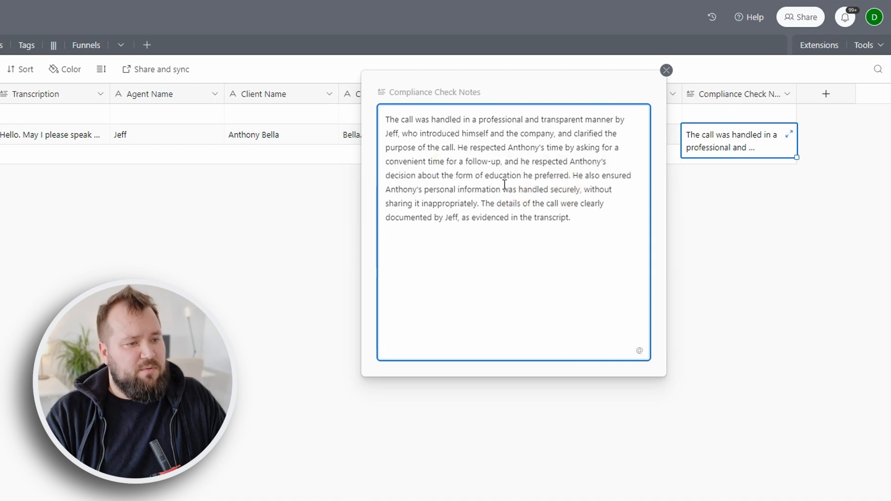
left_click_drag(451, 176, 588, 205)
left_click(445, 187)
left_click_drag(534, 189, 580, 213)
left_click(428, 175)
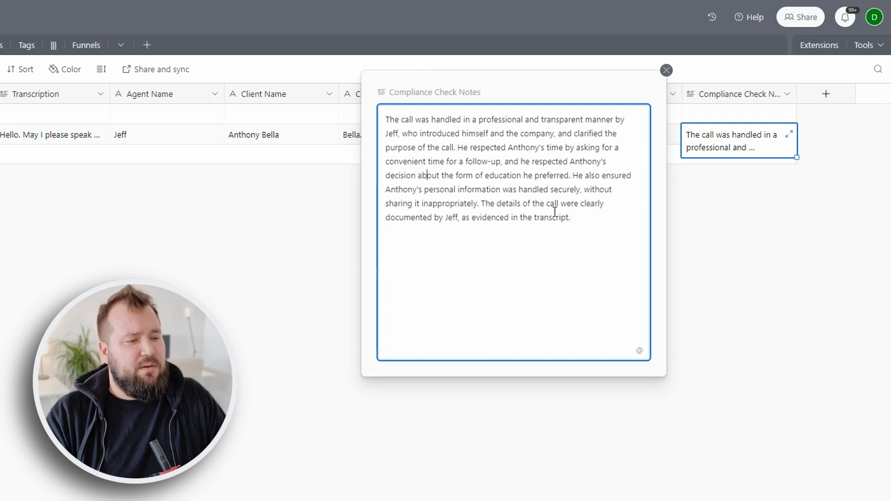
left_click_drag(447, 147, 221, 216)
left_click(221, 216)
scroll(467, 292, "left", 8)
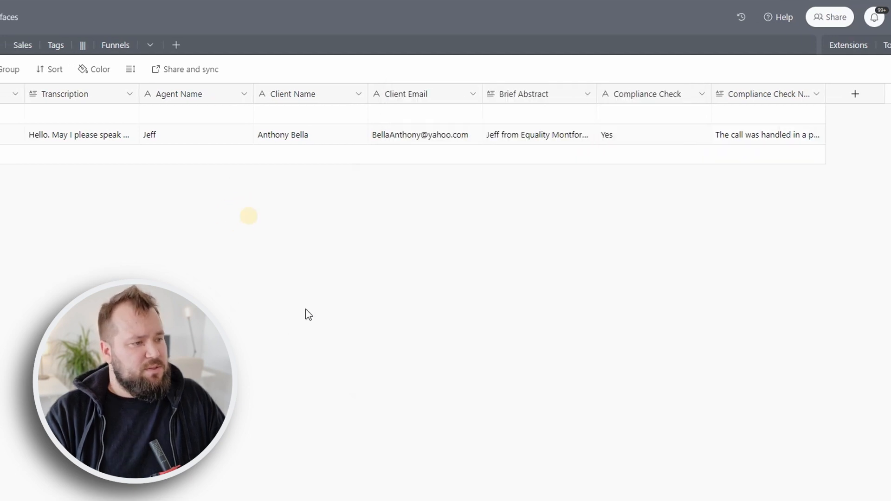
scroll(507, 286, "left", 3)
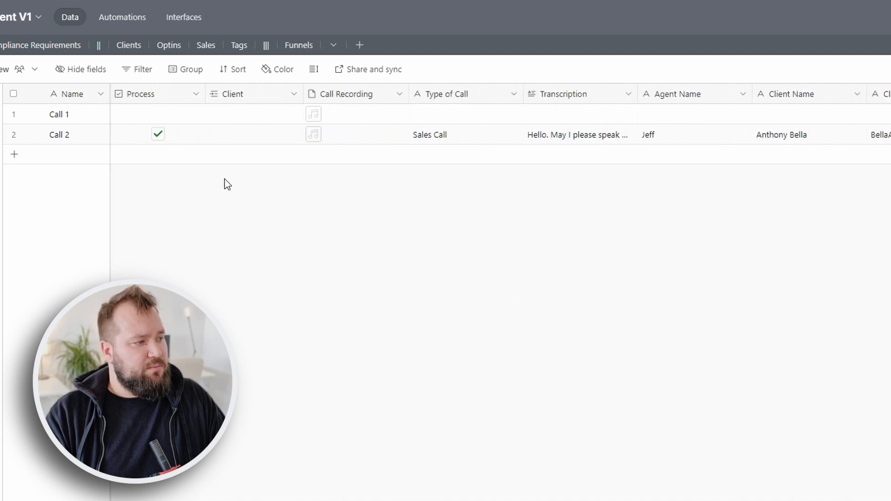
Enable Process for Call 1 and check its generated Type of Call, Transcription and Agent Name values.
left_click(158, 114)
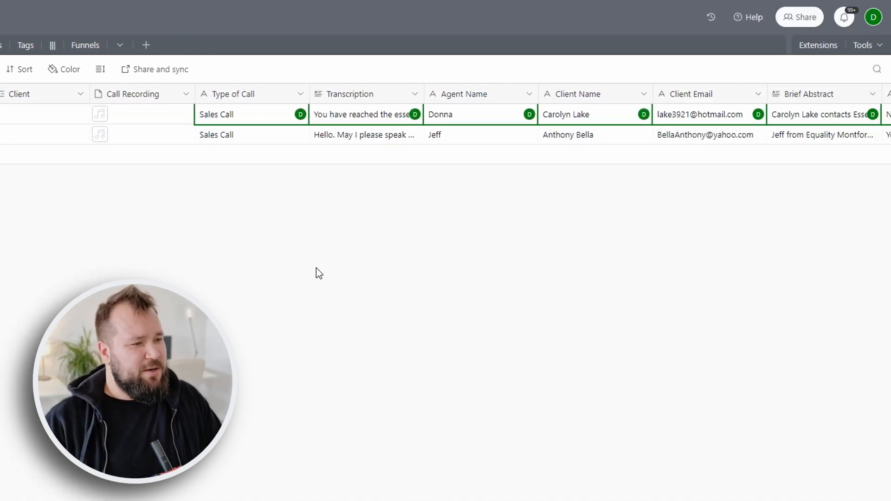
left_click(247, 115)
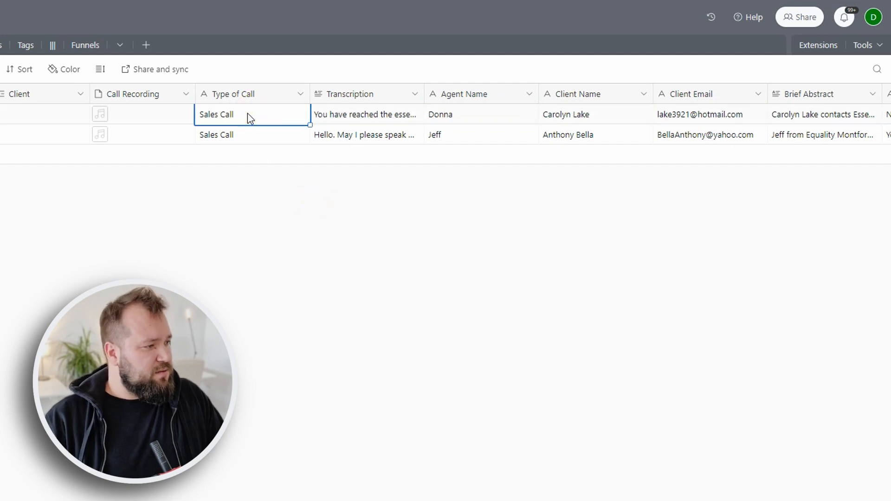
left_click(154, 120)
left_click(266, 122)
left_click(381, 117)
left_click(482, 118)
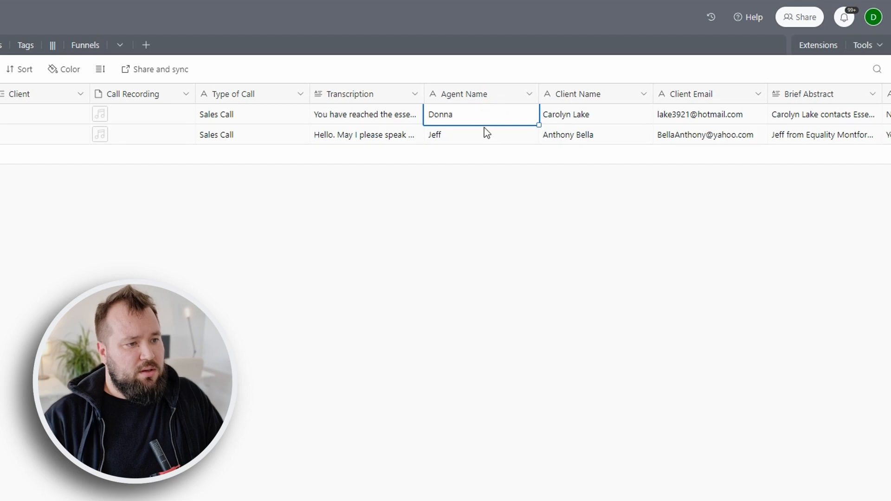
scroll(485, 133, "right", 3)
Expand Call 1's Transcription and skim through the conversation, including the discount negotiation, then close it.
left_click(257, 122)
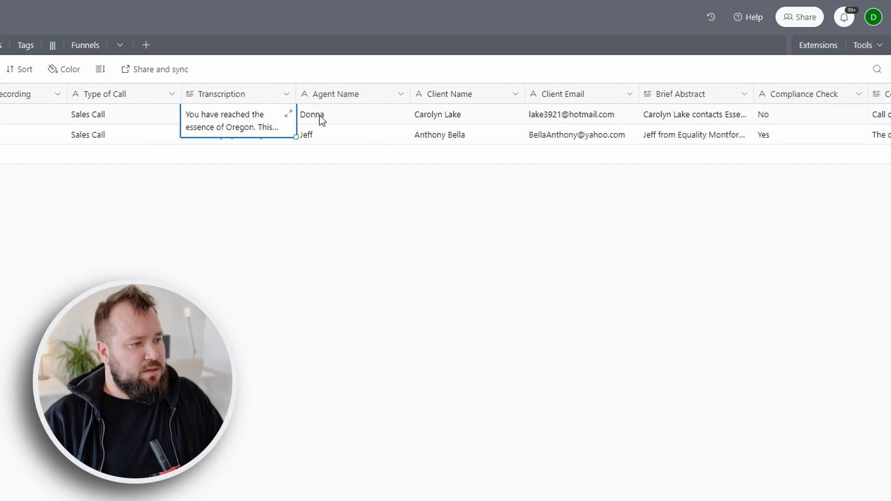
left_click(289, 116)
scroll(436, 185, "down", 1)
scroll(436, 185, "down", 12)
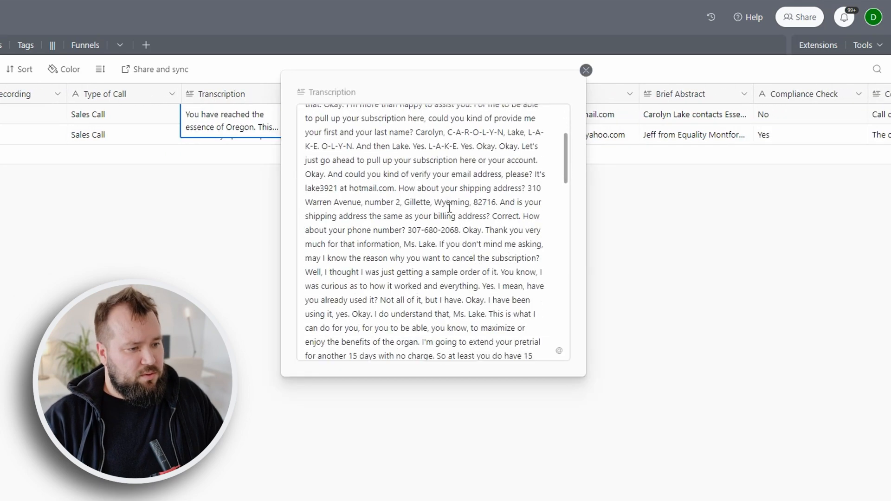
left_click_drag(376, 193, 422, 227)
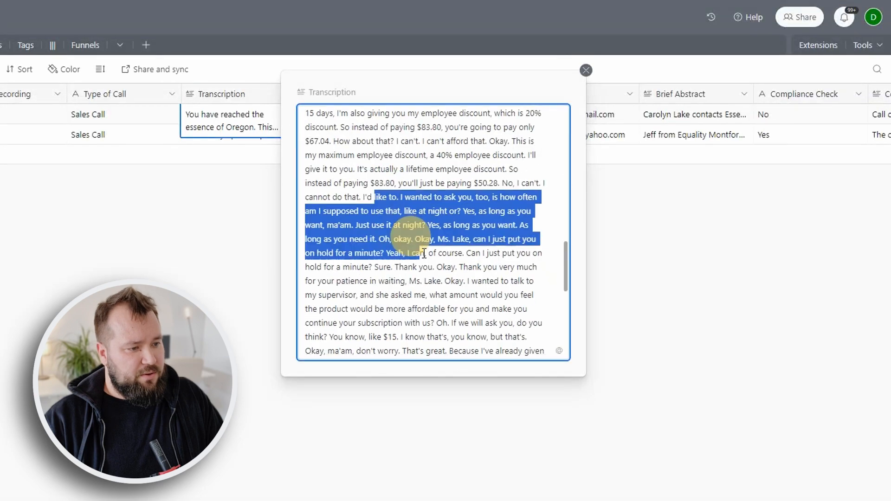
left_click(218, 239)
Check the Client Name and Client Email values extracted for Call 1.
left_click(443, 122)
scroll(460, 121, "right", 3)
left_click(483, 115)
Expand Call 1's Brief Abstract and read the summary, including the discount the client agreed to.
left_click(562, 117)
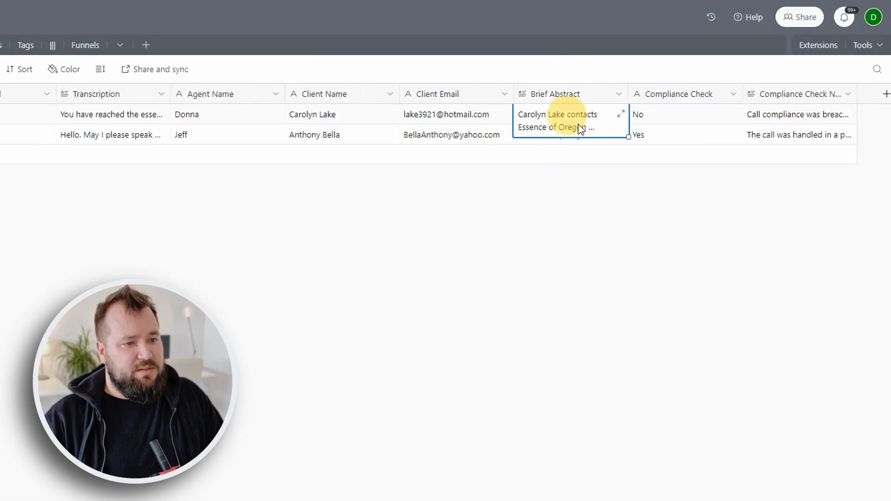
left_click(610, 119)
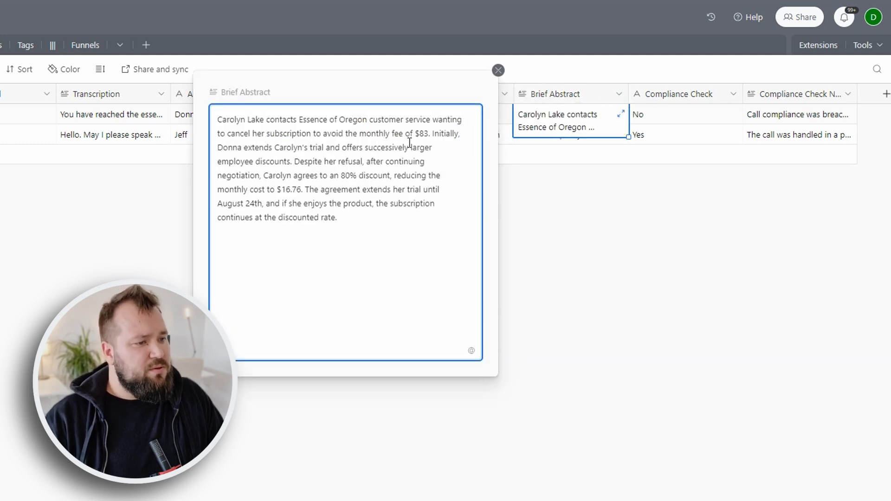
left_click(427, 138)
left_click_drag(308, 175, 355, 204)
left_click(297, 179)
left_click_drag(383, 176, 328, 176)
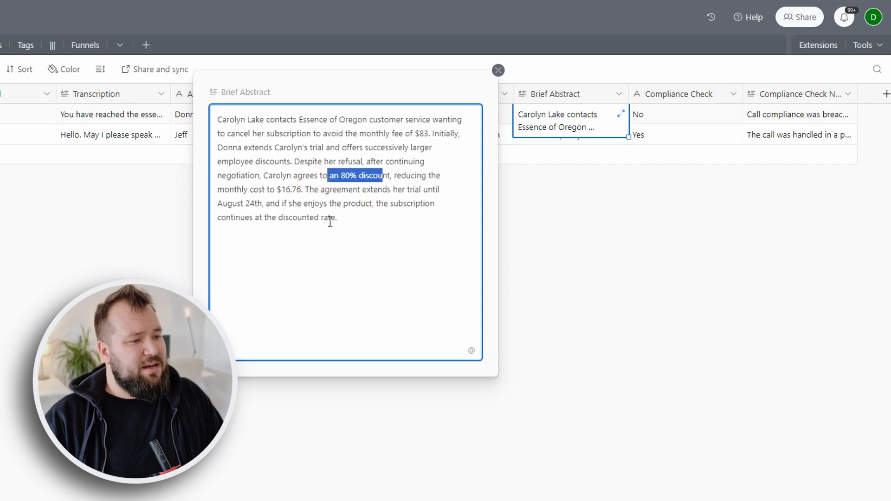
key("Escape")
Check Call 1's Compliance Check result and read the opening sentence of its Compliance Check Notes.
left_click(656, 122)
scroll(639, 239, "right", 3)
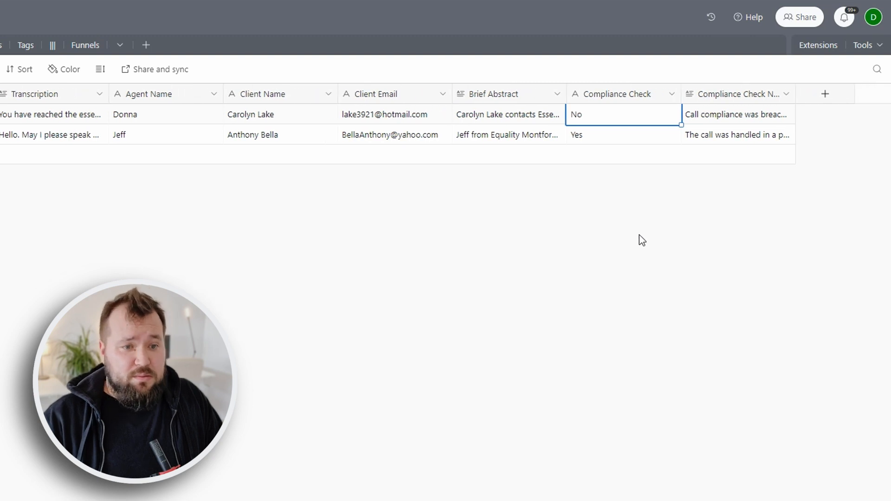
left_click(738, 123)
left_click(787, 114)
left_click_drag(404, 120, 510, 135)
left_click(565, 121)
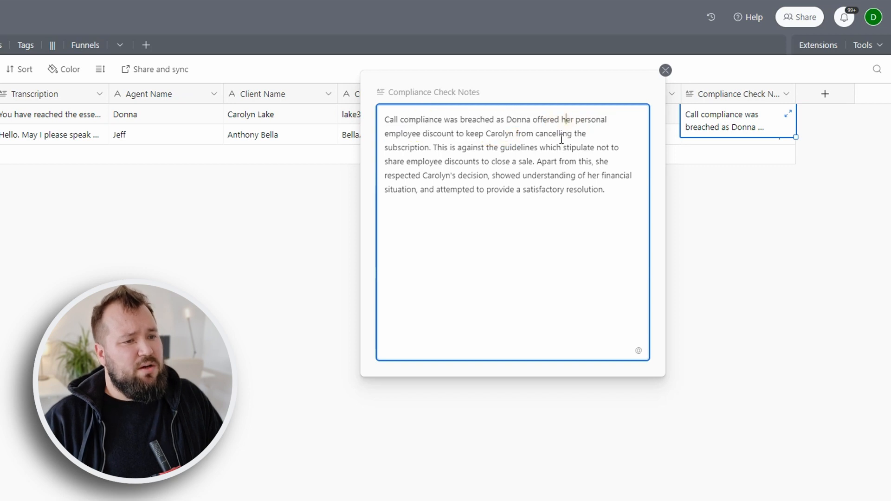
left_click_drag(438, 133, 498, 142)
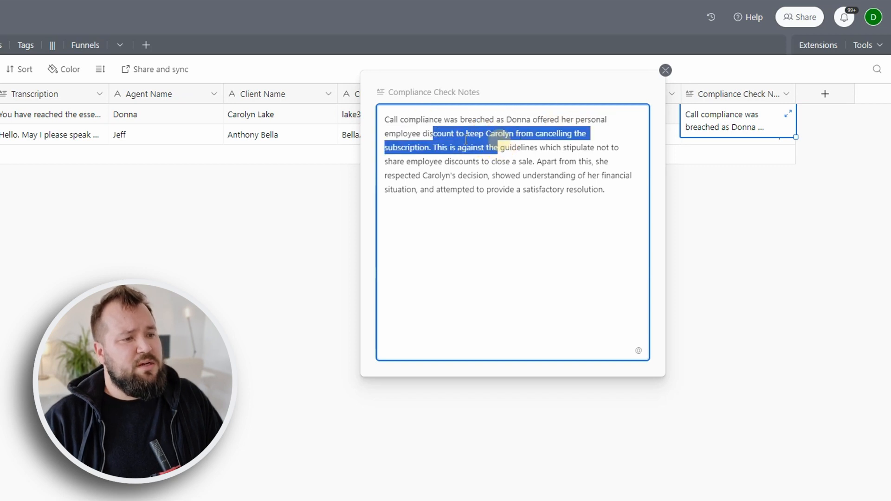
left_click(464, 131)
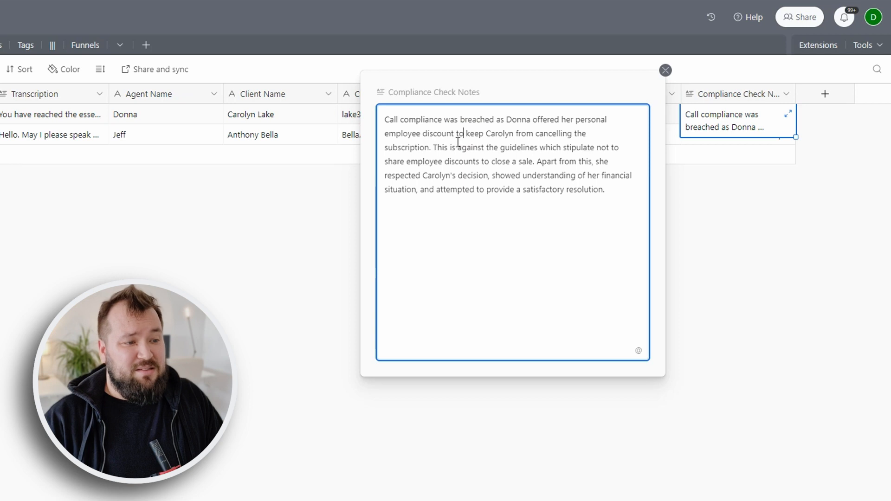
Read the remaining Compliance Check Notes of Call 1 about the employee discount guideline and the agent's conduct, then close them.
left_click_drag(437, 148, 503, 155)
left_click(449, 153)
left_click(507, 153)
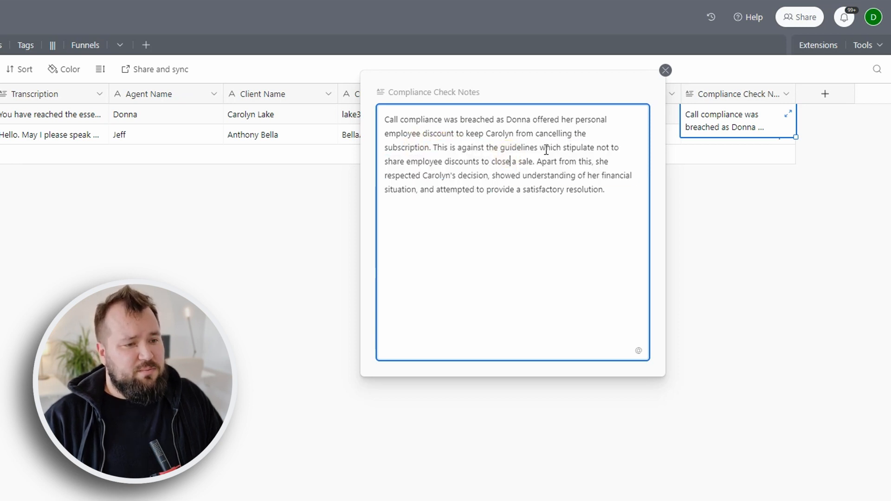
left_click_drag(405, 162, 523, 166)
left_click(541, 162)
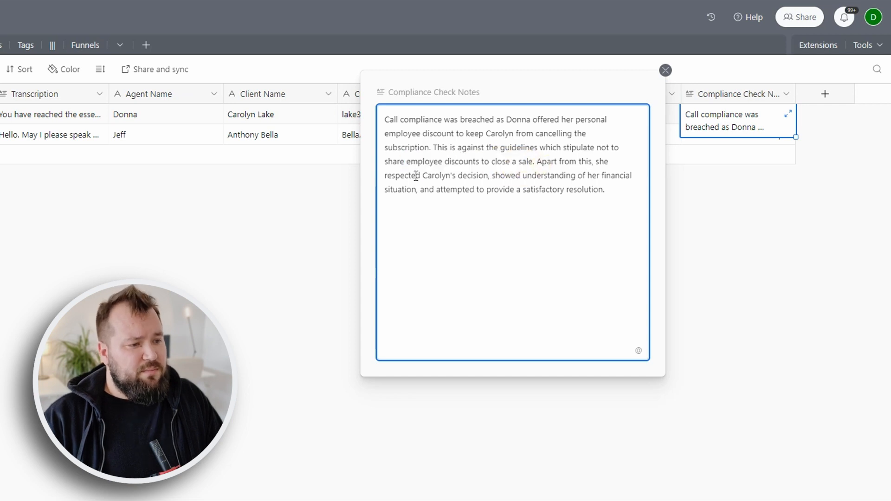
left_click_drag(400, 175, 598, 187)
left_click(473, 162)
left_click(448, 176)
left_click_drag(433, 148, 718, 217)
left_click(752, 218)
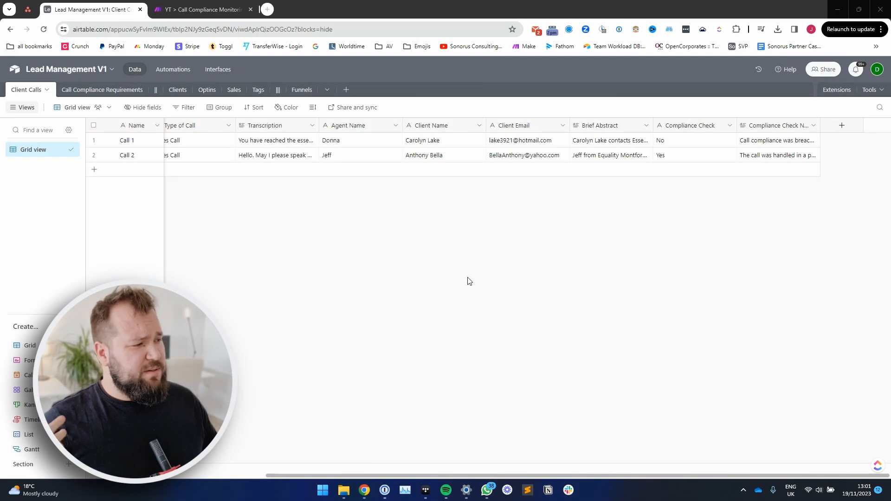
Go over the Name, Process and Client fields of both call records.
scroll(518, 336, "left", 5)
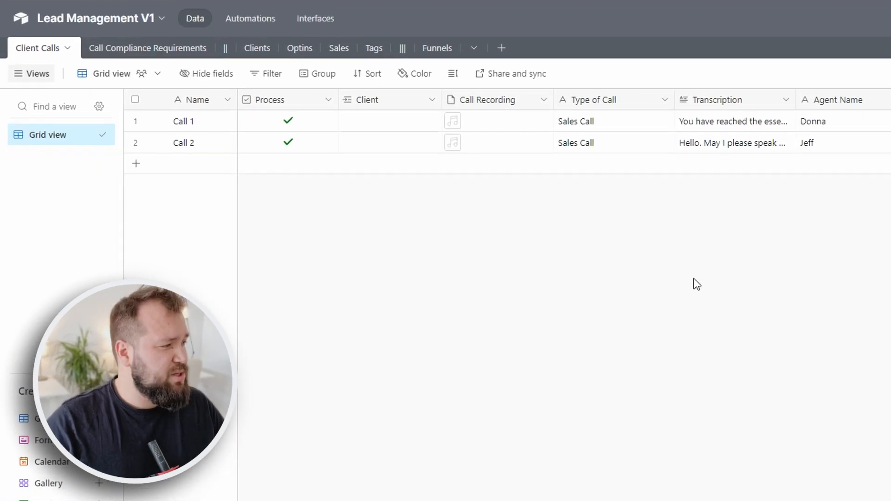
left_click_drag(199, 136, 218, 145)
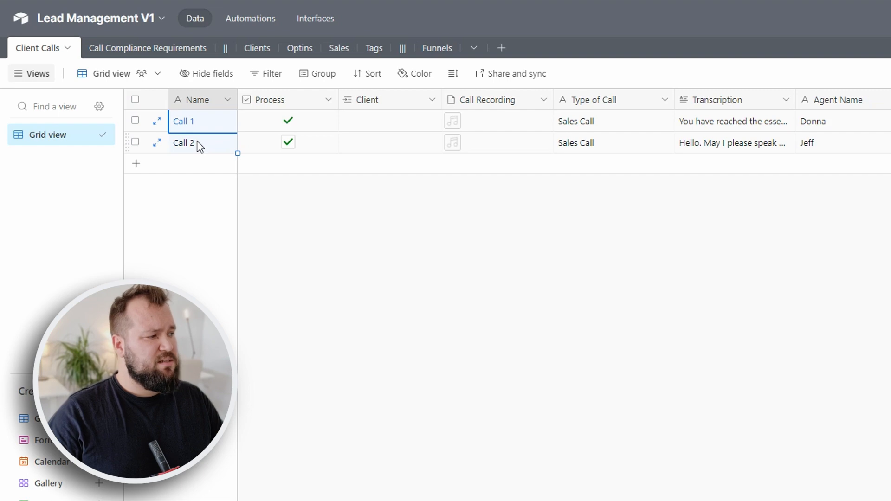
left_click_drag(306, 123, 323, 152)
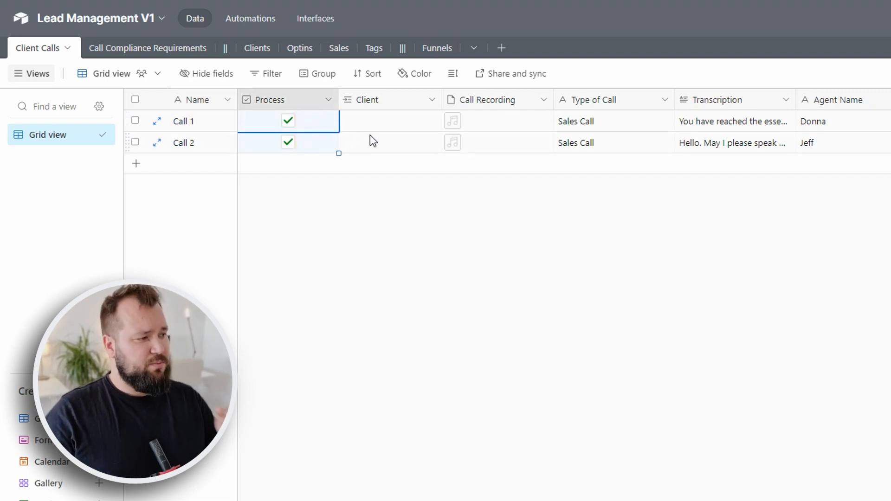
left_click(411, 120)
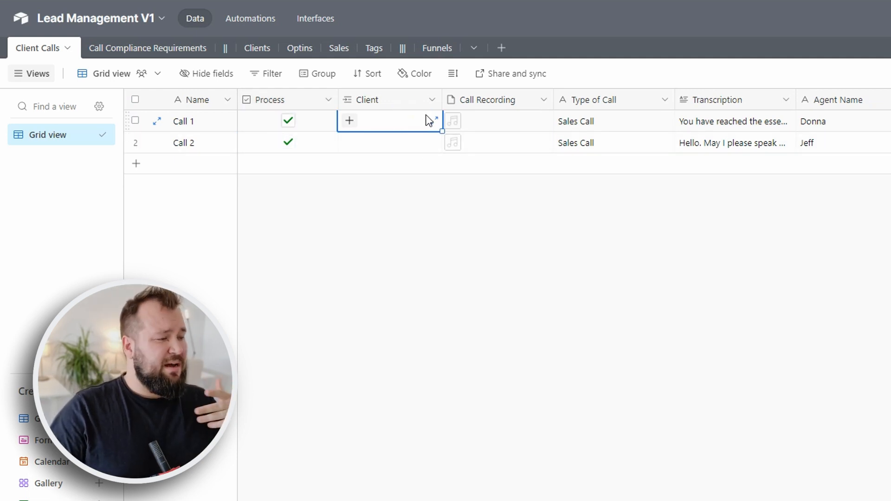
left_click(419, 145)
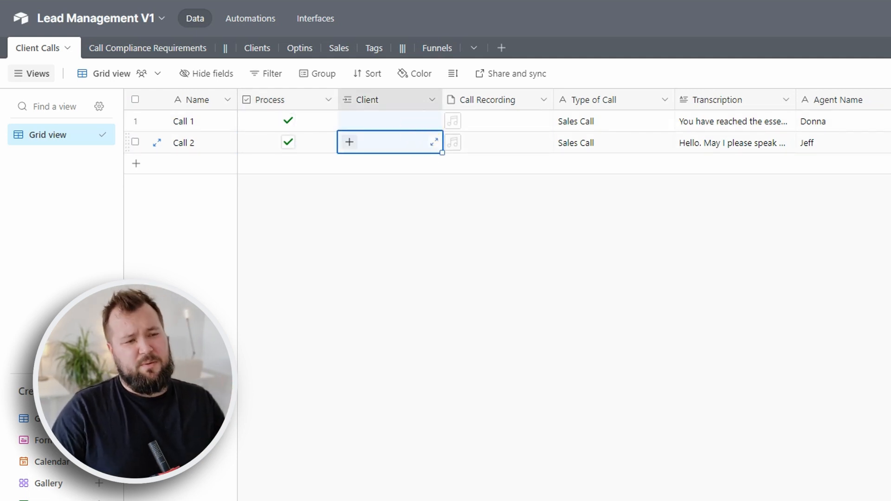
left_click(886, 142)
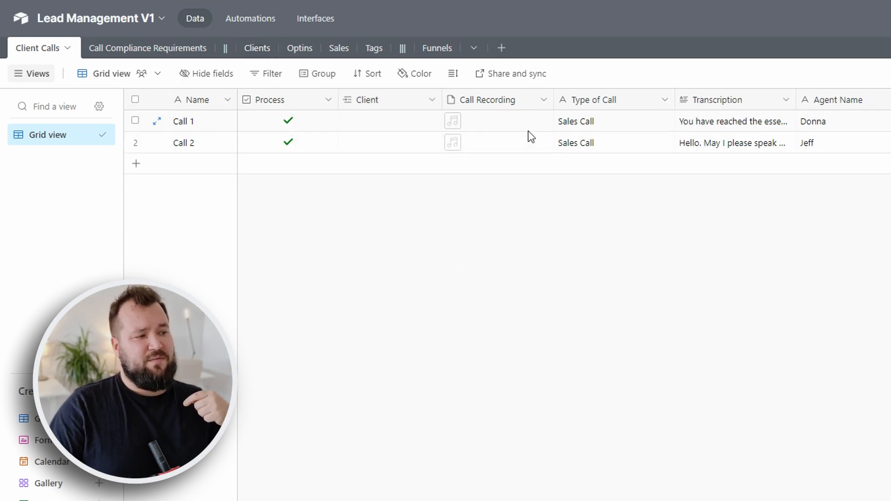
left_click(414, 127)
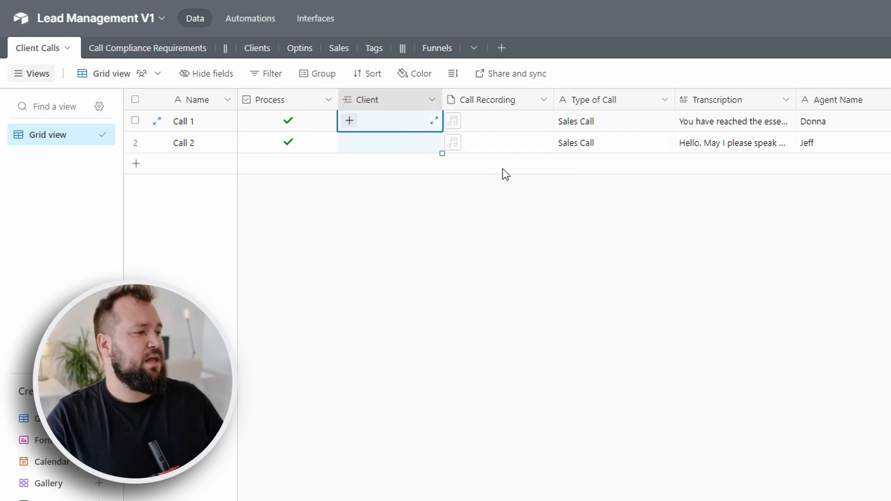
left_click(492, 220)
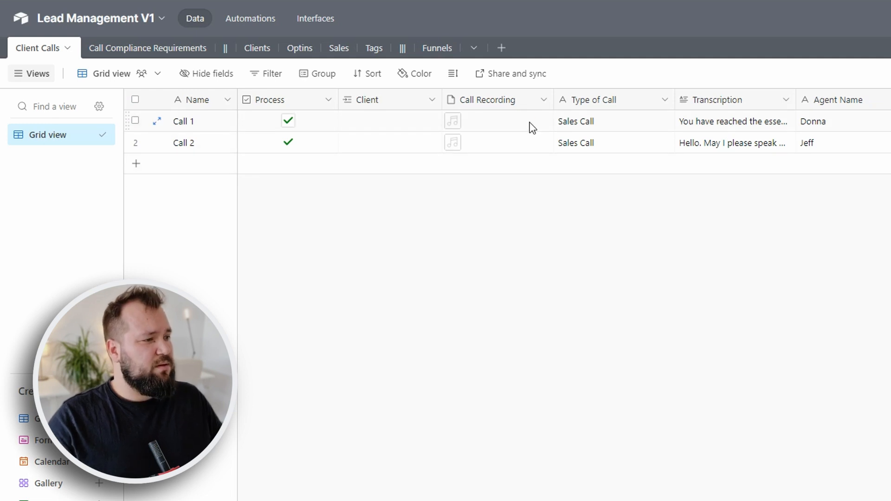
Inspect the Call Recording field's type in its field configuration and close it without changes.
left_click(524, 144)
left_click(679, 265)
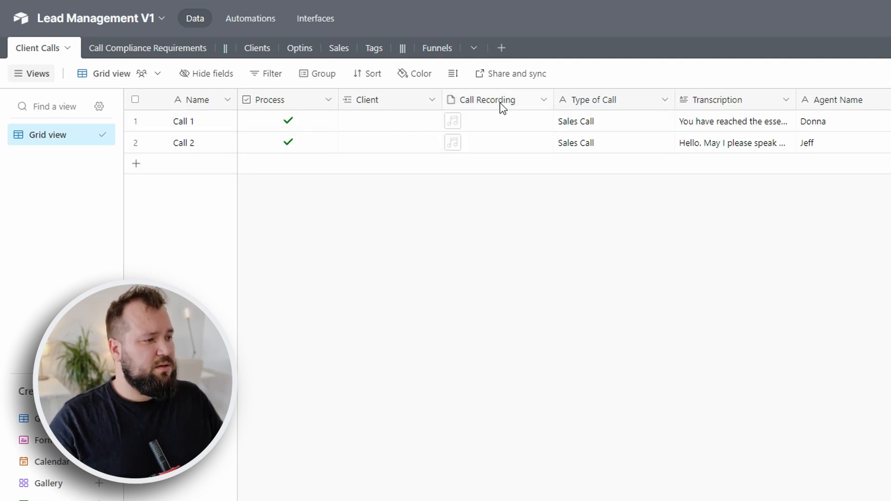
double_click(500, 100)
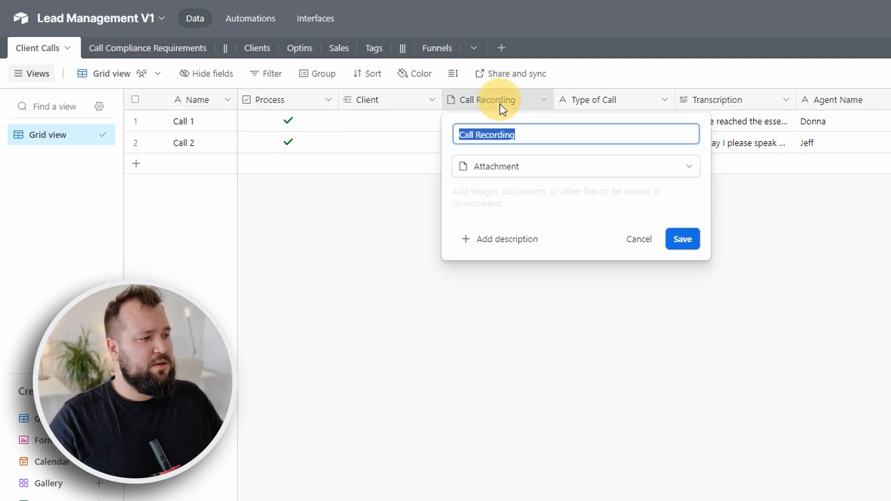
left_click(382, 213)
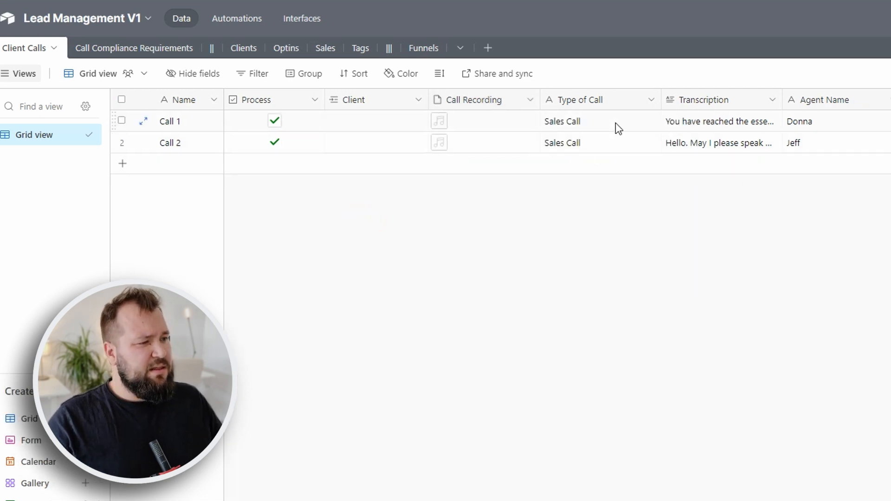
Go over the Type of Call and Transcription fields and the range of generated fields following them in Call 1.
left_click_drag(628, 123, 633, 147)
left_click(524, 121)
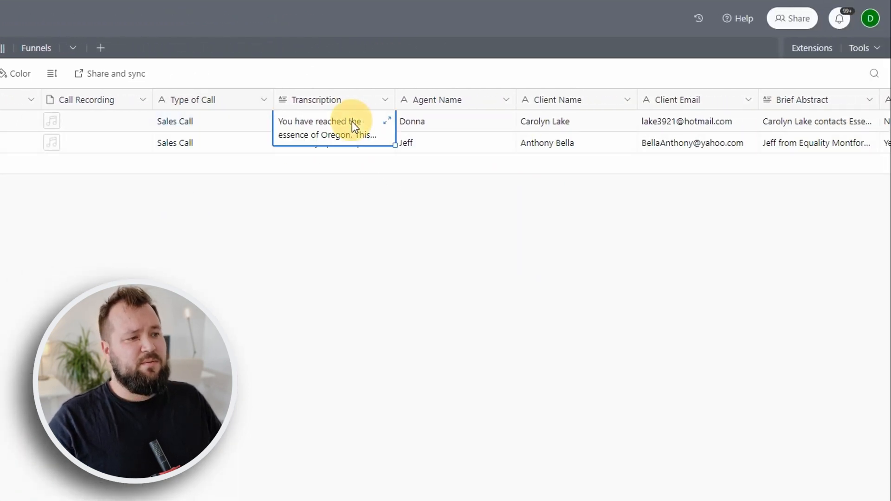
left_click(398, 223)
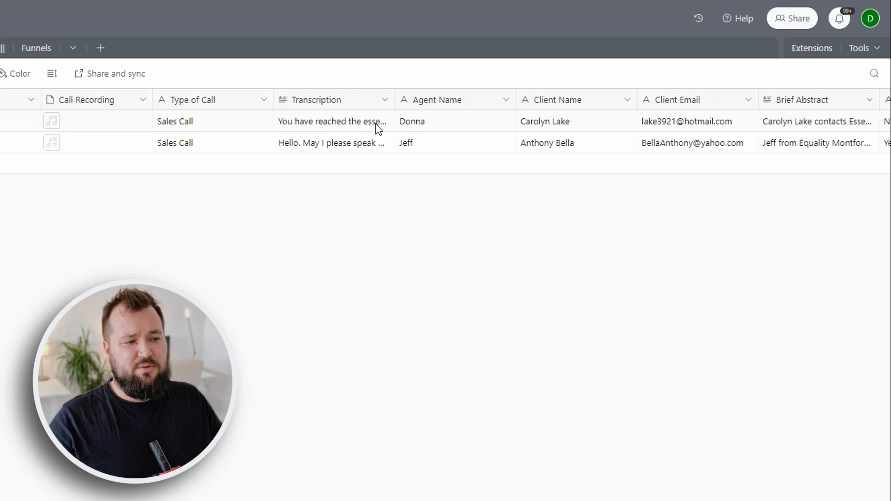
left_click(446, 123)
scroll(604, 242, "right", 6)
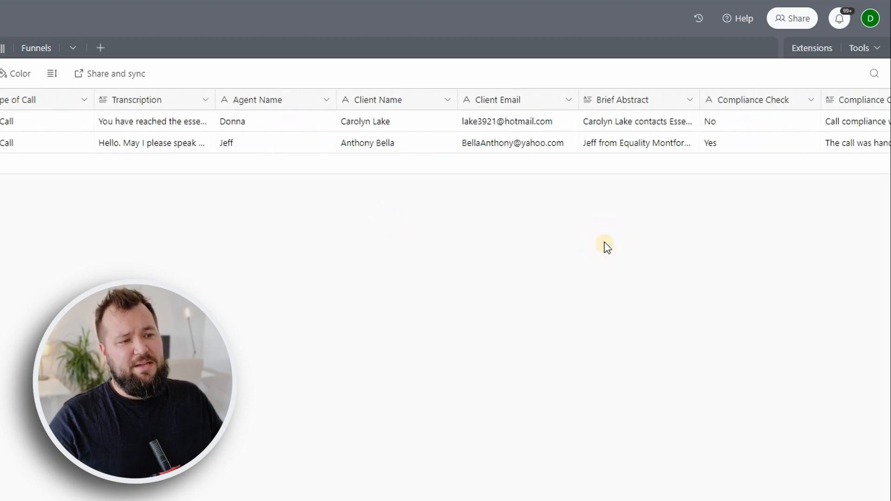
left_click_drag(303, 130, 819, 135)
left_click(475, 322)
Go through Call 1's Agent Name, Client Name, Client Email and Brief Abstract fields one by one.
left_click(207, 128)
left_click(296, 124)
left_click(421, 129)
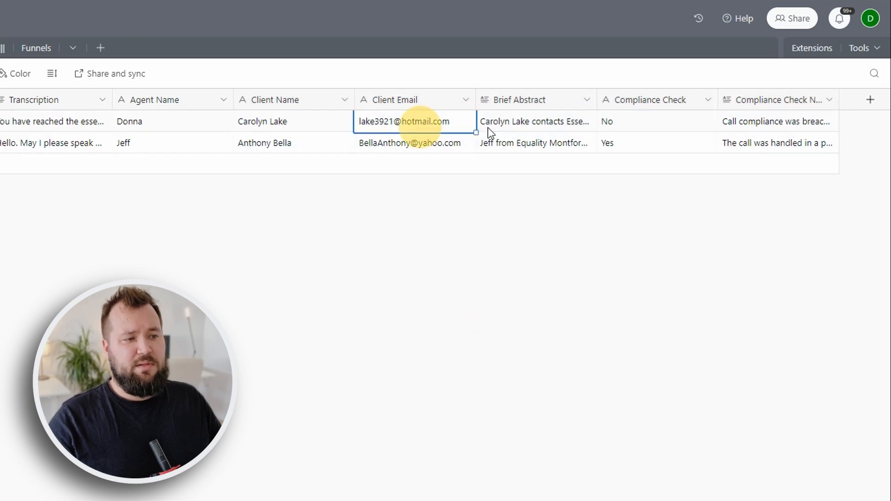
left_click(546, 129)
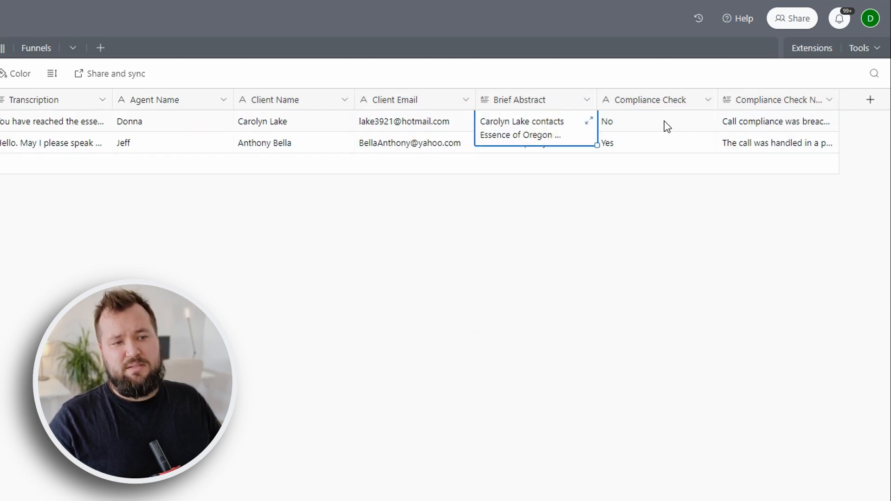
Review the Compliance Check values of both calls and widen the Compliance Check Notes column.
left_click(664, 121)
key("Down")
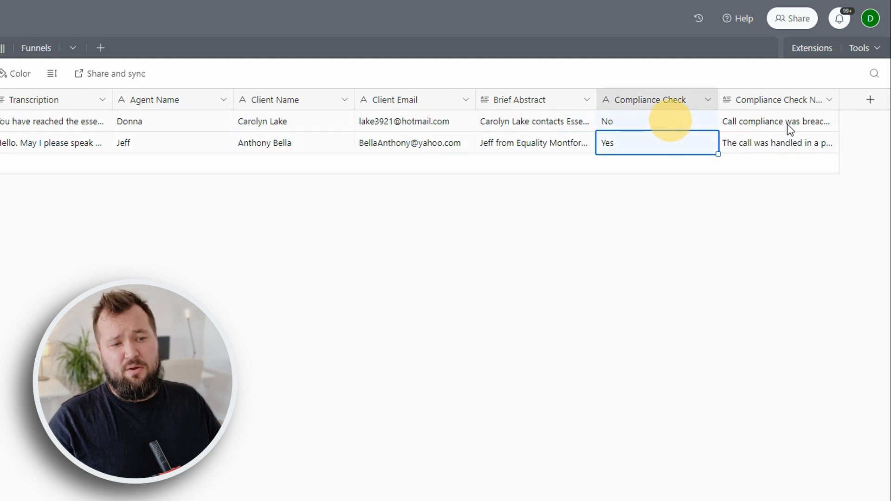
left_click(787, 124)
left_click_drag(839, 98, 890, 100)
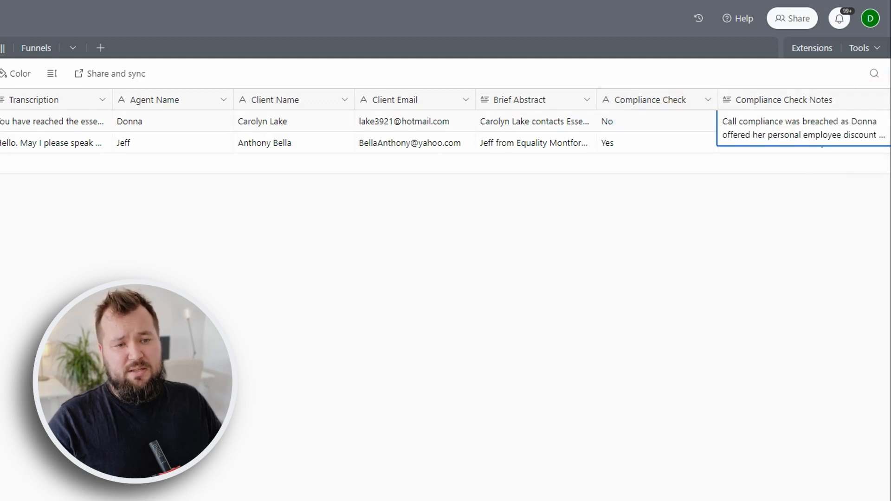
left_click(749, 209)
left_click(781, 123)
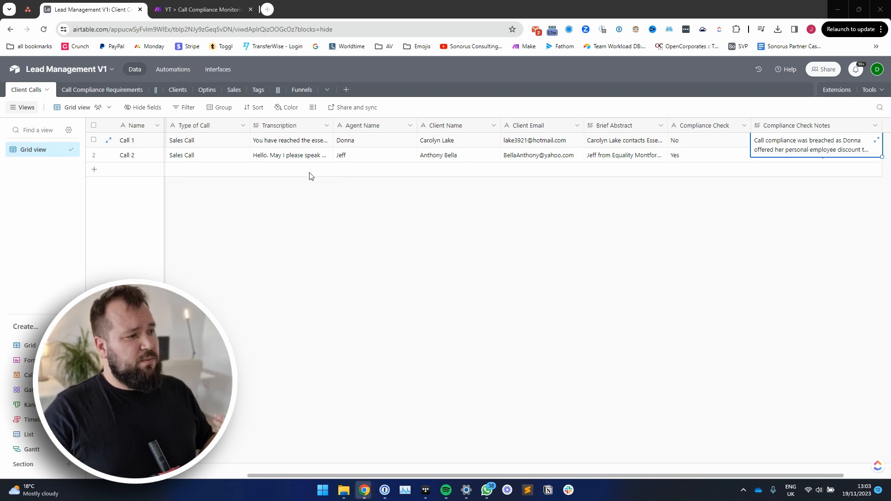
Open the Call Compliance Processing > Push Processing automation, widen the automations list and inspect the trigger's table and Process condition.
left_click(309, 189)
scroll(302, 181, "left", 5)
left_click(186, 69)
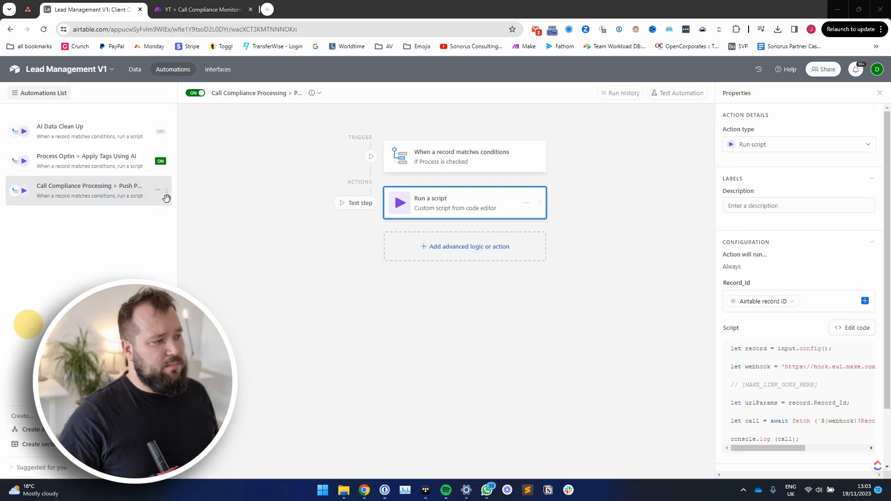
left_click_drag(178, 185, 235, 175)
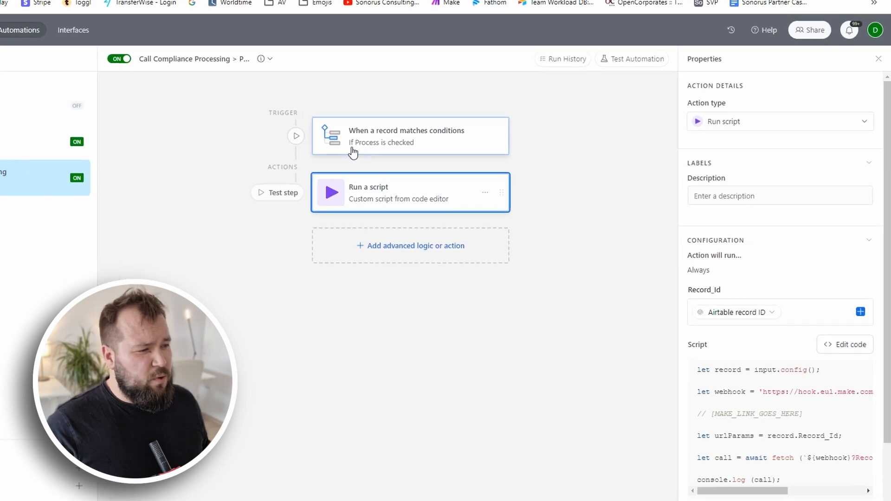
left_click(481, 158)
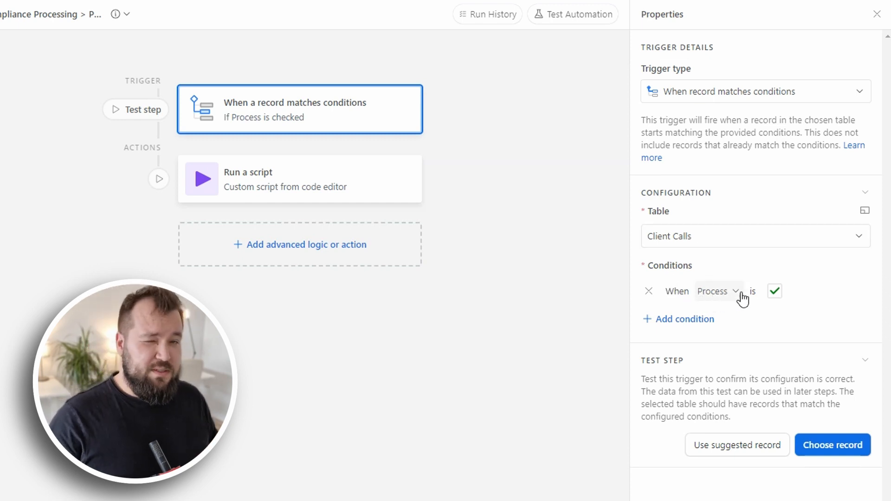
Open the code of the automation's Run a script action and examine the whole script and its webhook URL.
left_click(318, 173)
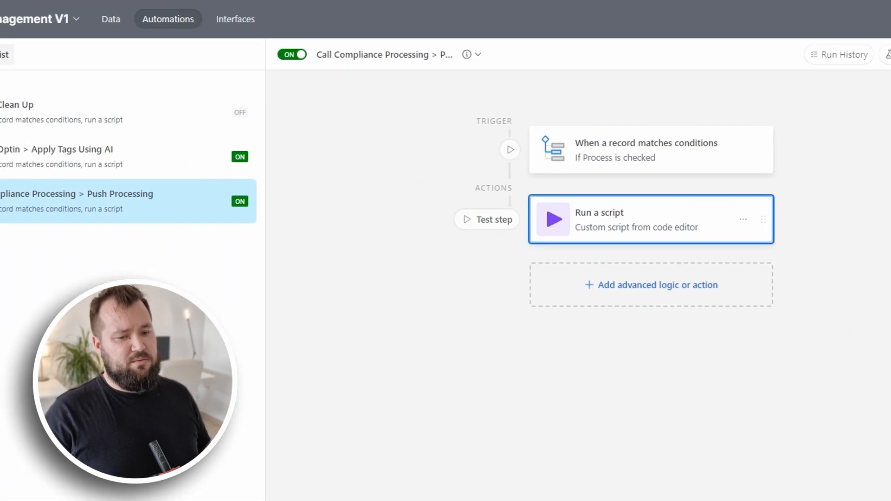
left_click(884, 374)
left_click_drag(381, 244, 227, 94)
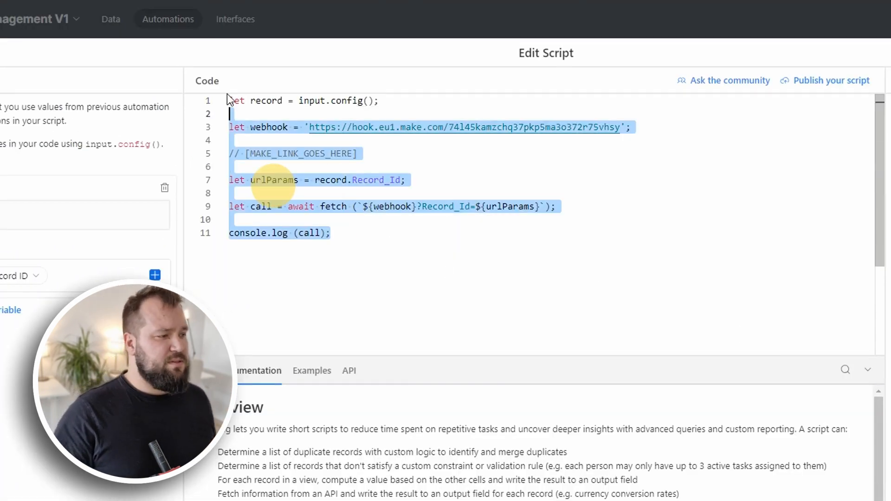
left_click(404, 166)
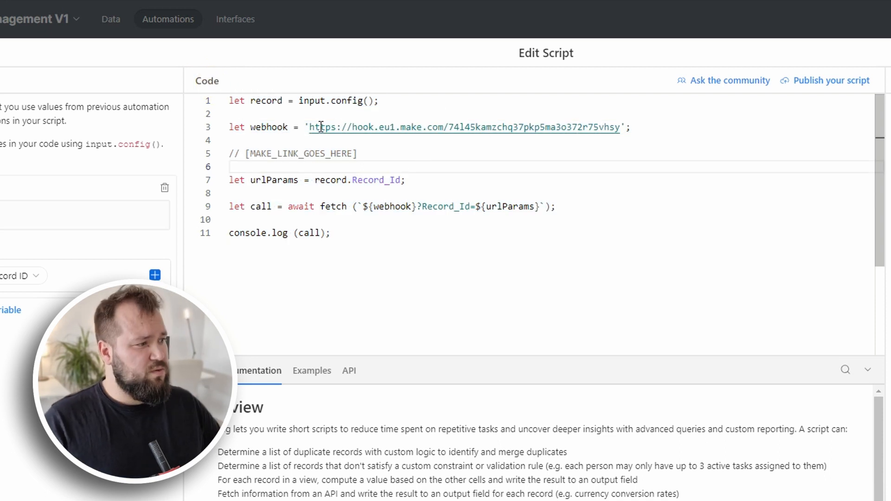
left_click(303, 125)
left_click_drag(309, 125, 619, 126)
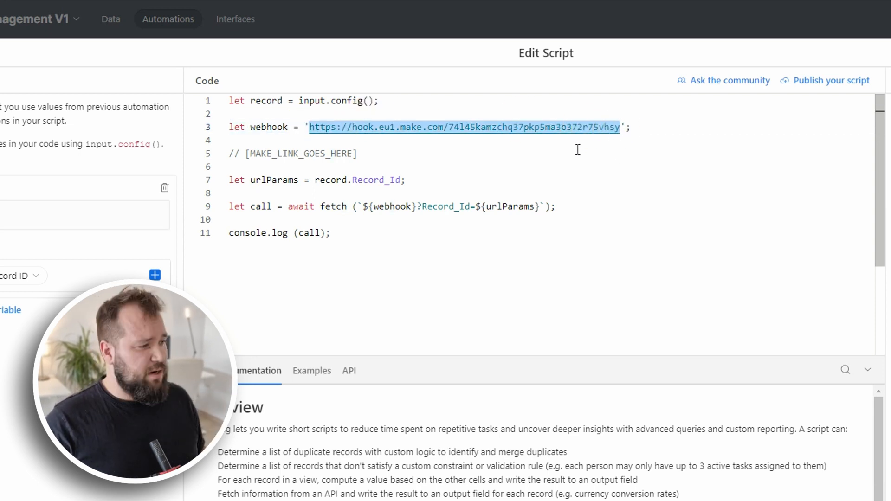
Inspect the script's Record_Id input variable and the data choices for its Airtable record ID value, and finish editing without changes.
left_click(54, 206)
left_click(16, 216)
left_click_drag(17, 215, 0, 216)
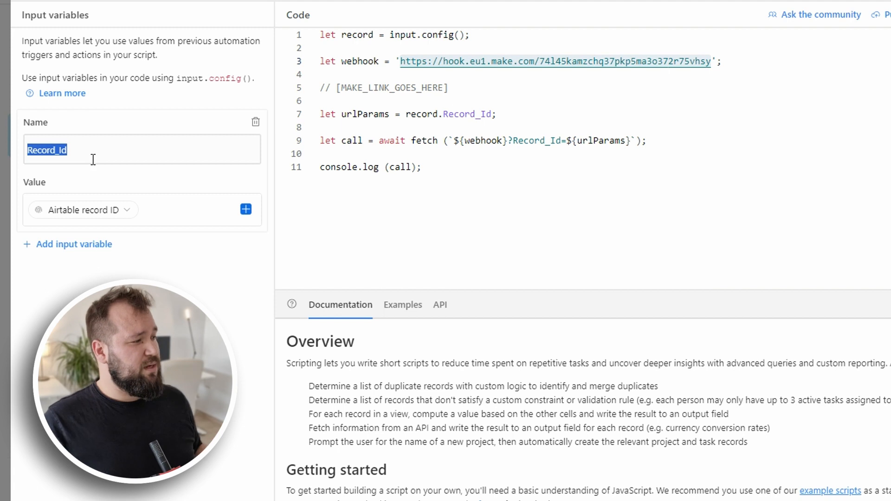
left_click(70, 147)
left_click_drag(86, 149, 9, 148)
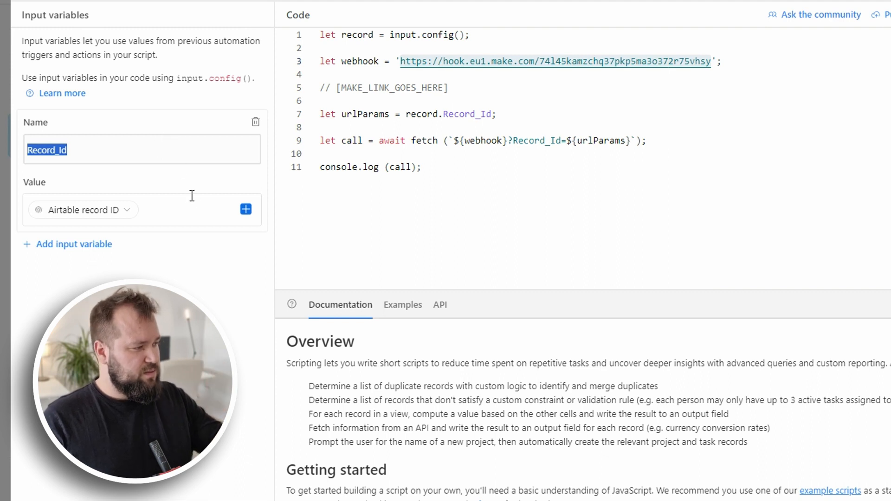
left_click(182, 208)
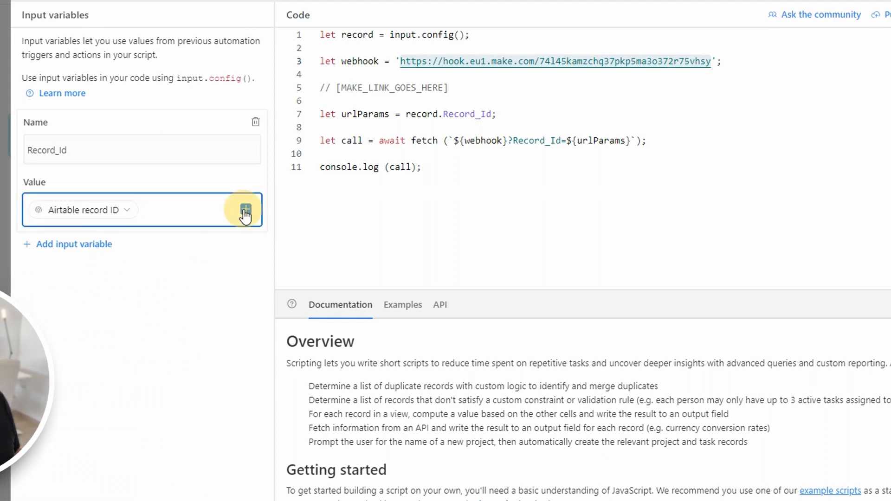
left_click(245, 209)
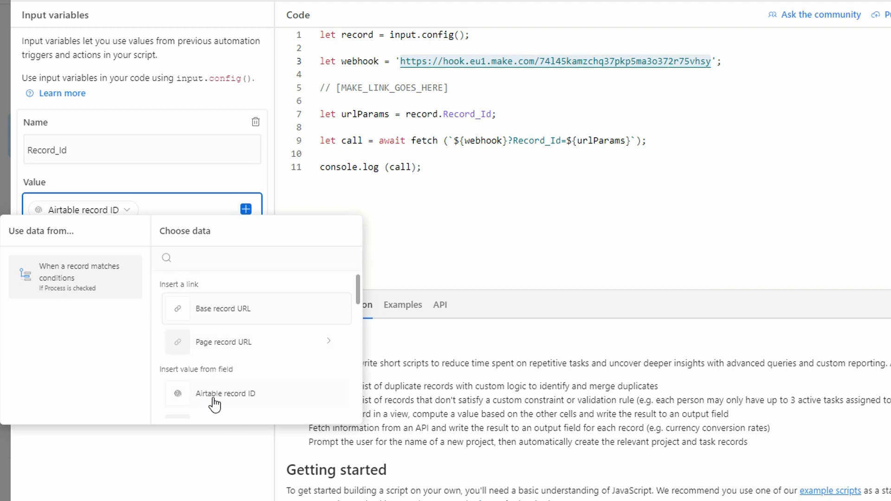
left_click(179, 468)
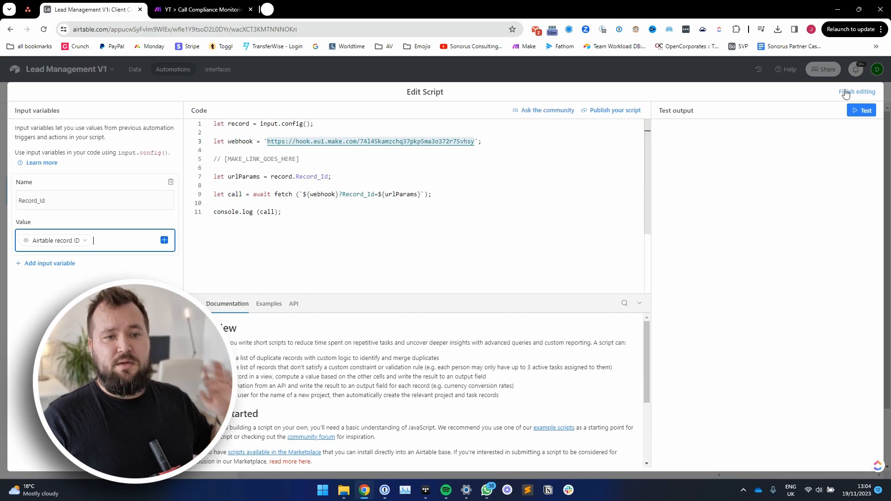
left_click(846, 92)
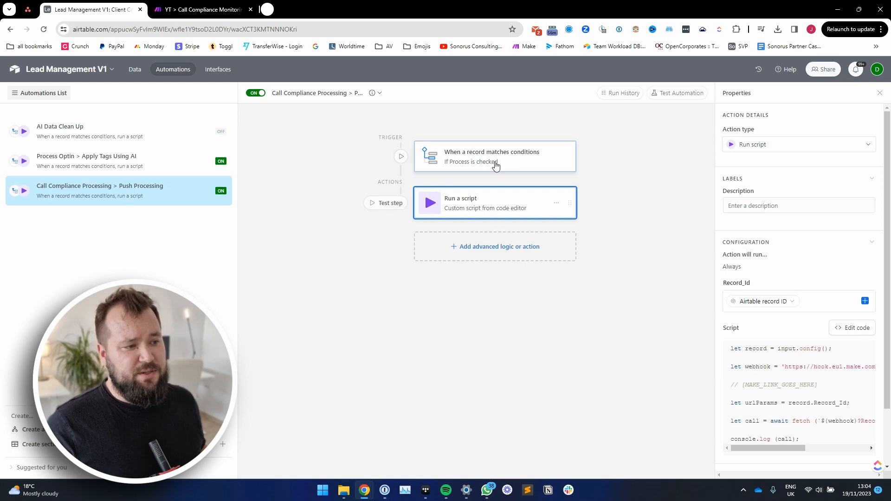
Switch to the Make scenario, frame its first modules and its Airtable search and Tools modules with a screen-capture selection, and cancel the capture.
left_click(134, 69)
left_click(201, 9)
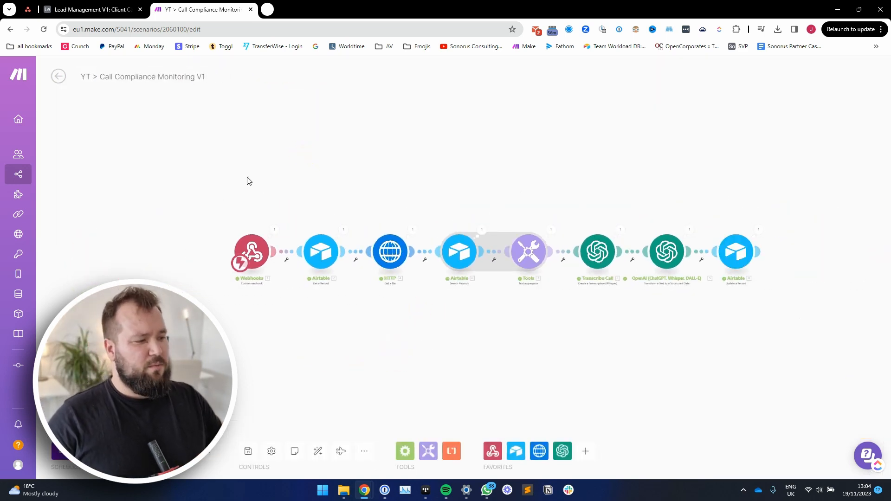
key("Print")
mouse_move(177, 131)
left_mouse_down()
mouse_move(725, 334)
mouse_move(509, 314)
mouse_move(432, 318)
left_mouse_up()
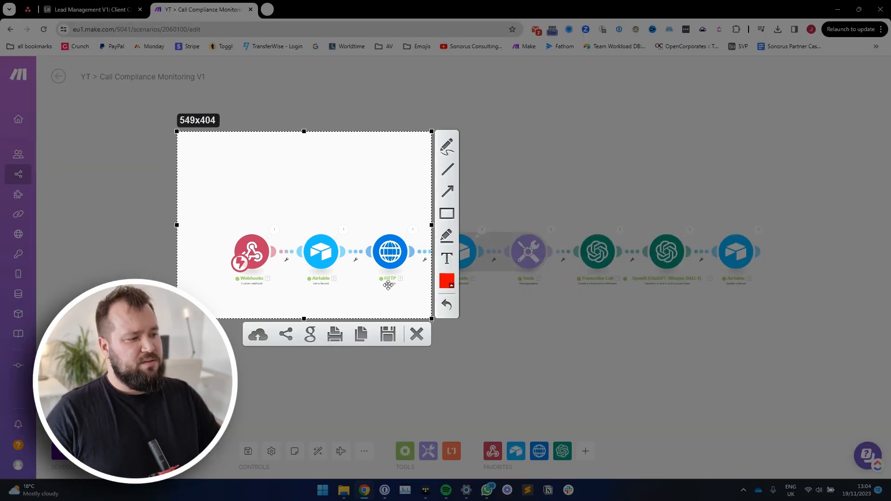
left_click_drag(430, 225, 586, 243)
left_click_drag(461, 285, 518, 281)
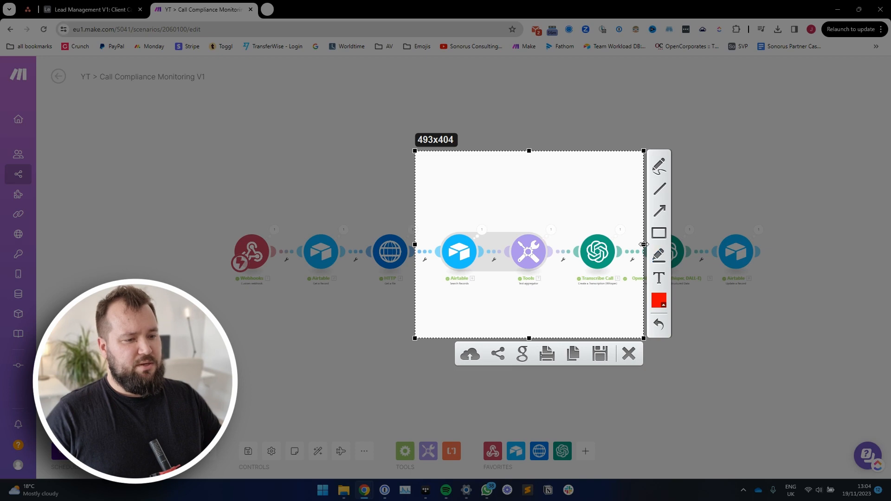
left_click_drag(643, 245, 575, 244)
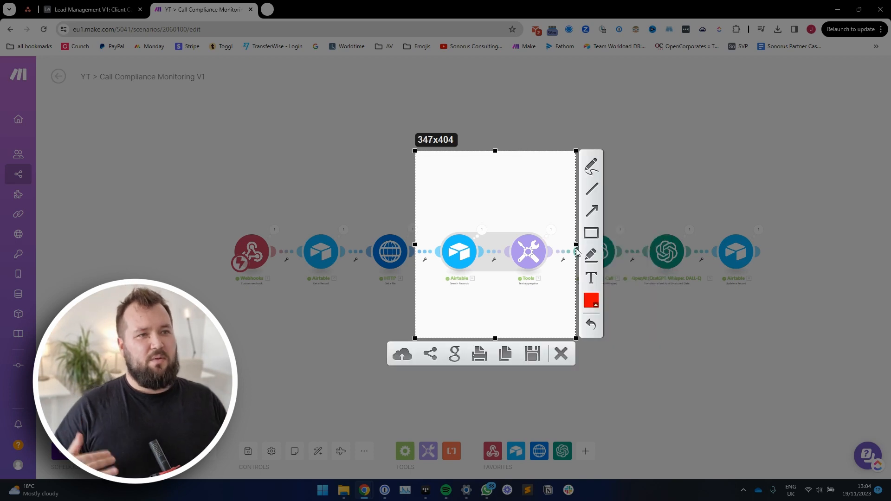
key("Escape")
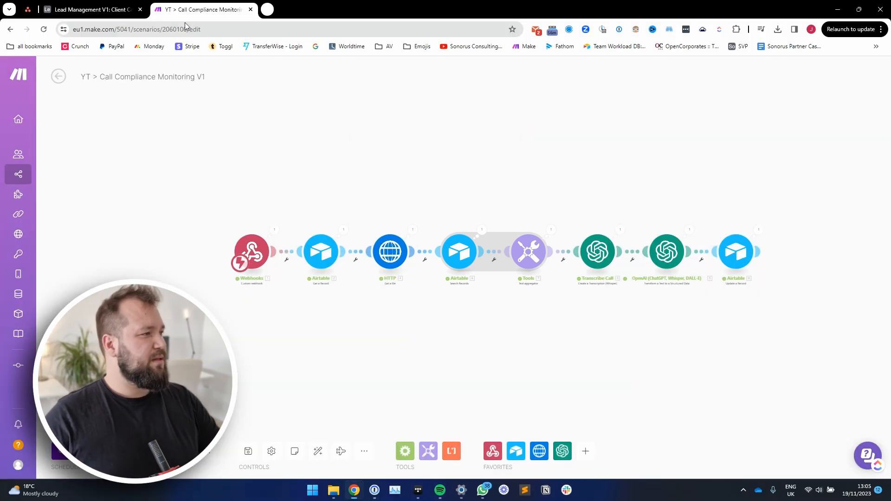
Switch back to Airtable and go over the call types and guidelines in the Call Compliance Requirements table.
left_click(91, 7)
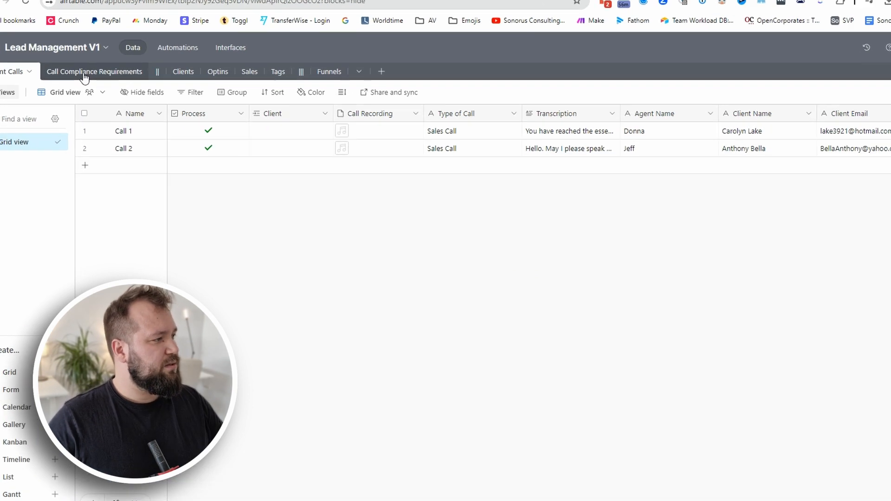
left_click(92, 89)
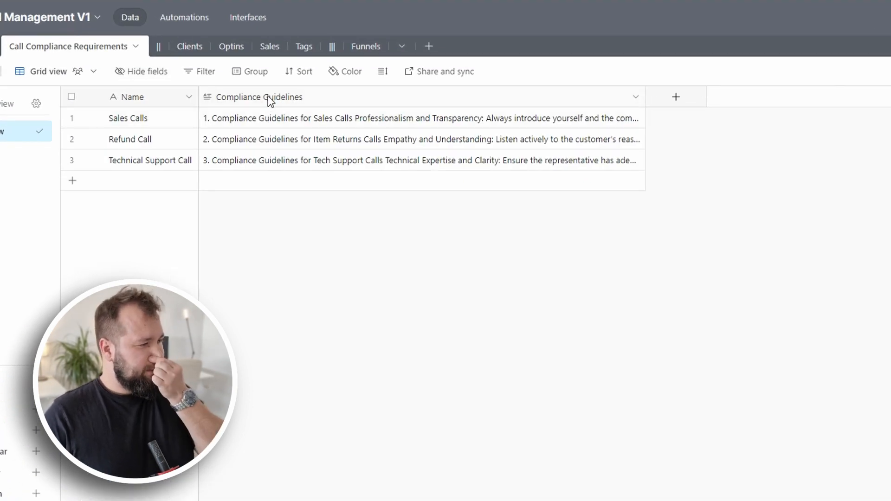
left_click(173, 123)
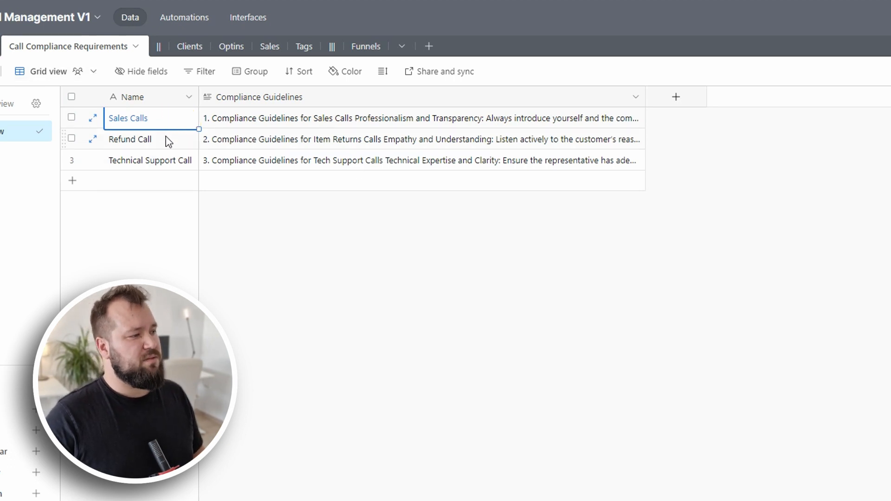
left_click_drag(172, 129, 297, 159)
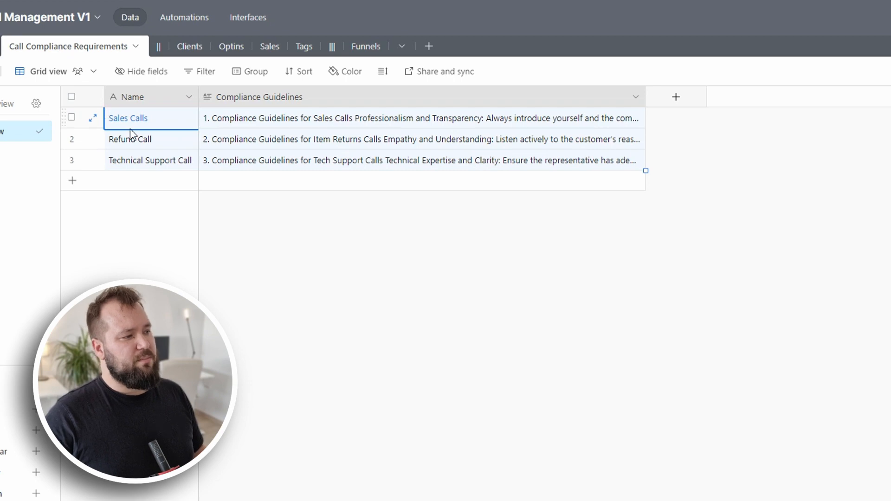
left_click(153, 139)
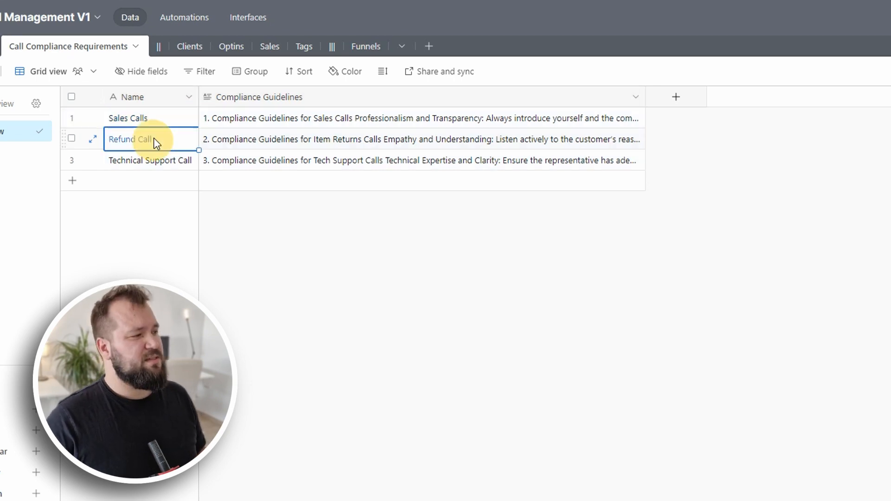
left_click(160, 123)
Expand the Sales Calls record's Compliance Guidelines, read through them, highlight the misleading-claims rule and close the text.
left_click(306, 121)
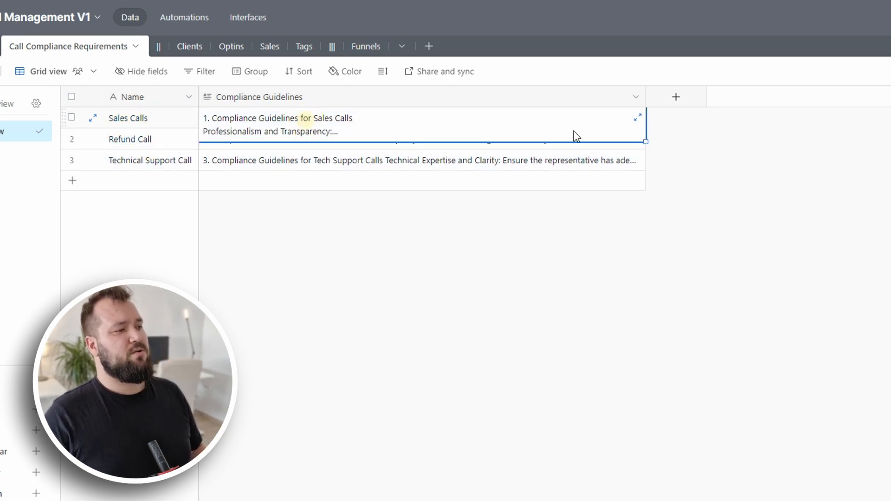
left_click(638, 121)
scroll(724, 176, "down", 3)
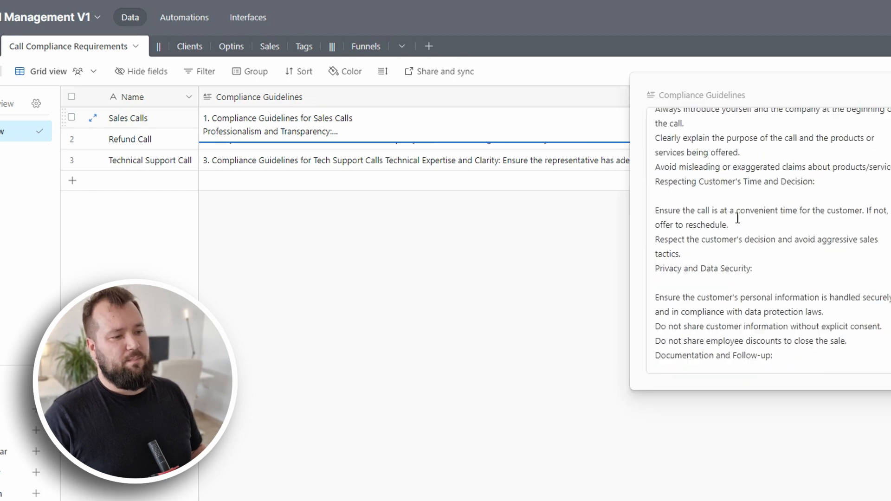
scroll(765, 215, "up", 2)
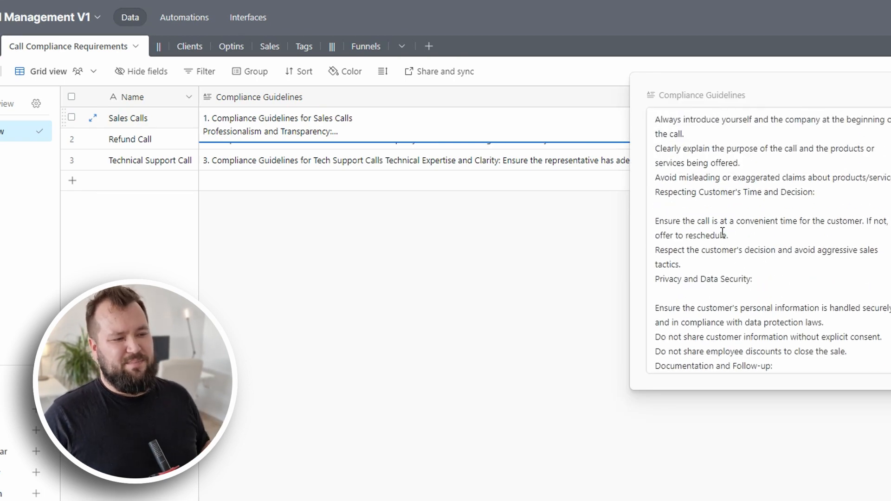
left_click_drag(658, 178, 885, 185)
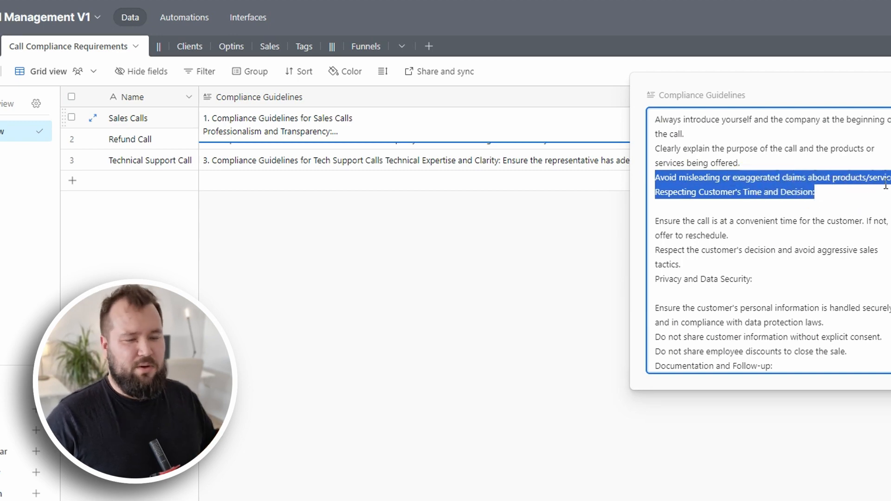
left_click(550, 269)
Go over the Refund Call, Technical Support Call and Sales Calls rows of the compliance table without changing them.
left_click(283, 141)
left_click(323, 227)
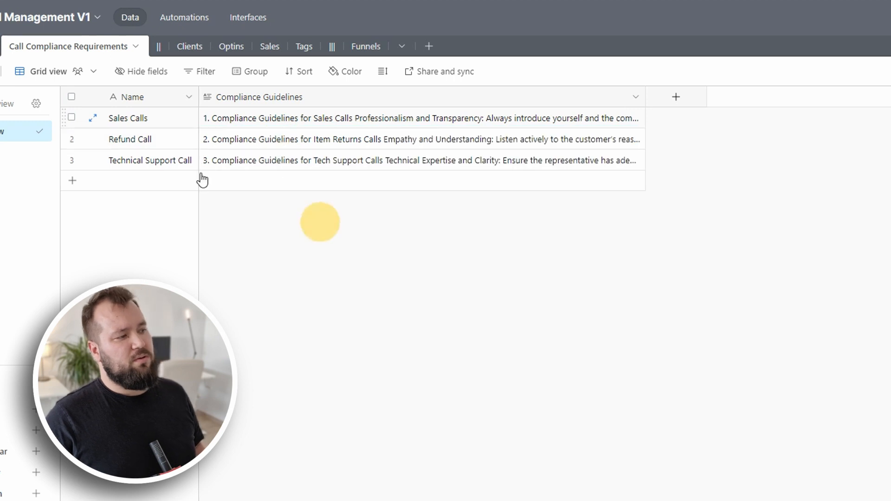
left_click(151, 159)
left_click(400, 237)
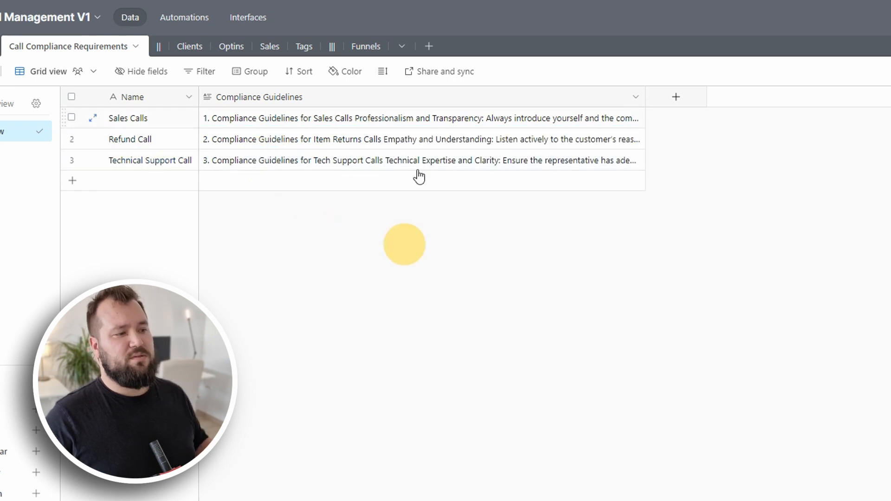
left_click(453, 124)
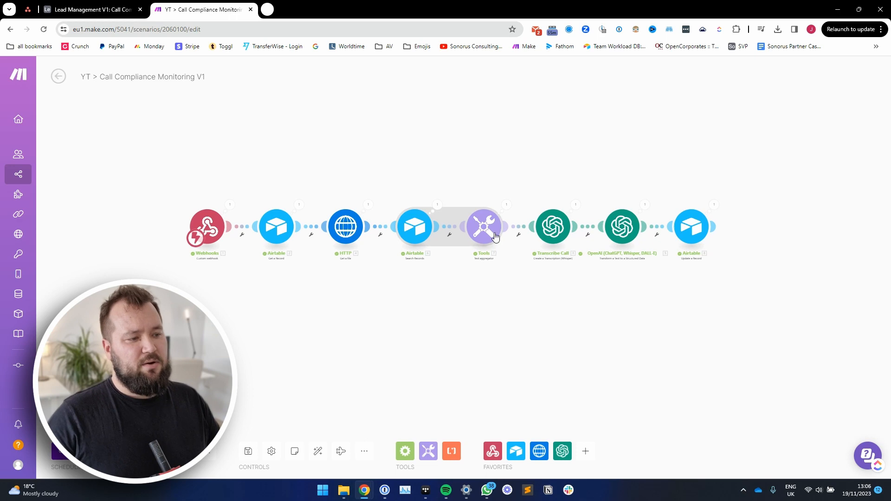
In the Make scenario, examine the Tools text aggregator's output of combined compliance guidelines and close it.
left_click(506, 204)
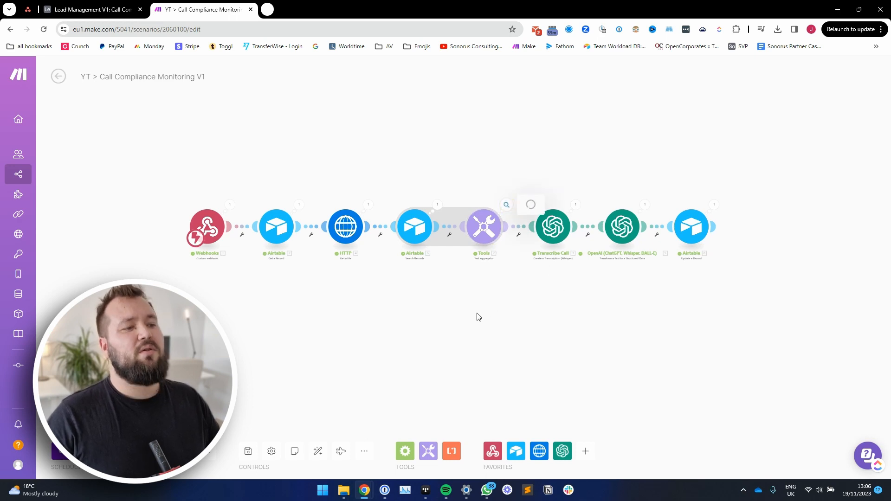
left_click_drag(471, 308, 408, 294)
left_click(493, 251)
scroll(568, 238, "down", 15)
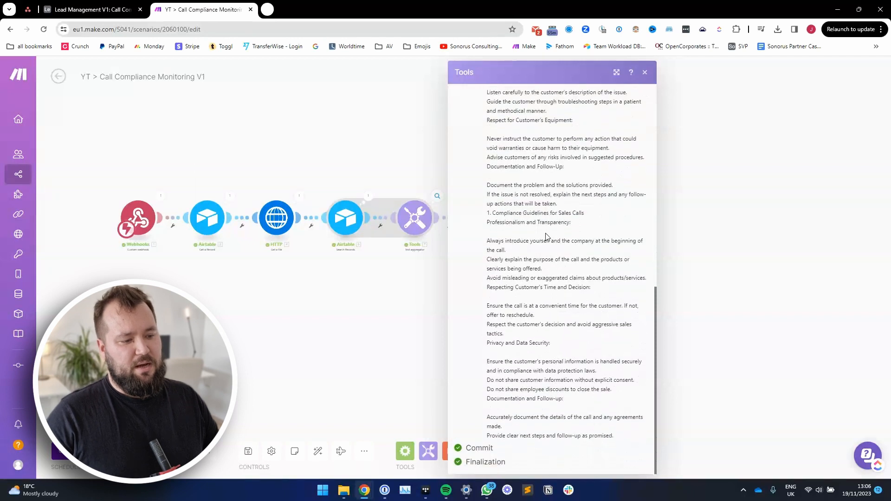
left_click(354, 289)
Examine the Transcribe Call module's Whisper input file and transcription output, and close the results.
scroll(415, 262, "up", 3)
left_click_drag(378, 300, 420, 330)
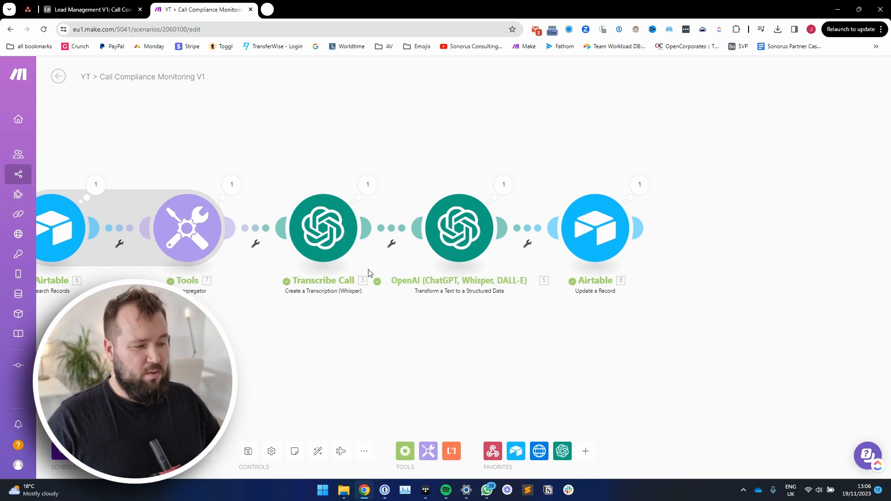
left_click(326, 229)
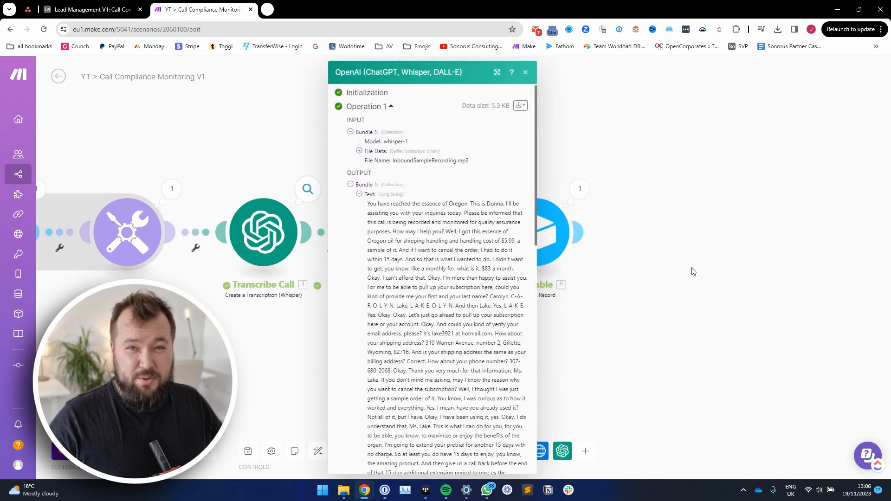
left_click(611, 312)
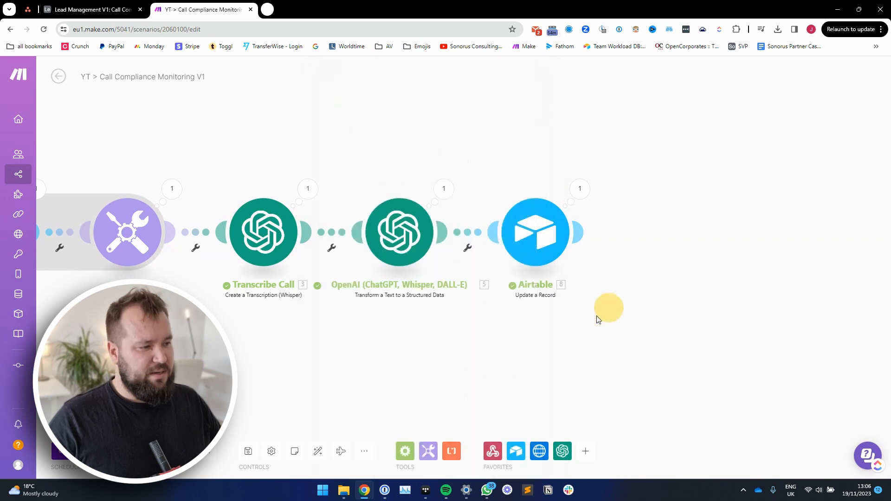
Open the settings of the OpenAI module that transforms text to structured data, and close them again.
left_click_drag(360, 176, 306, 168)
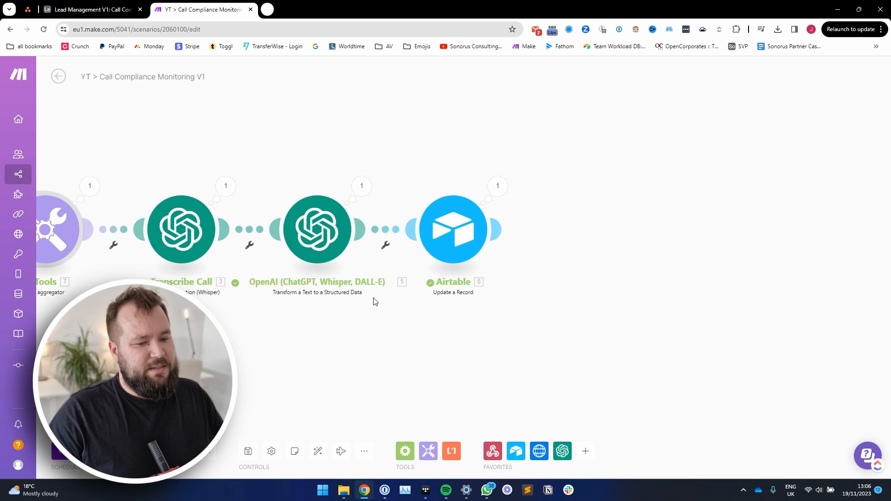
left_click_drag(345, 305, 379, 305)
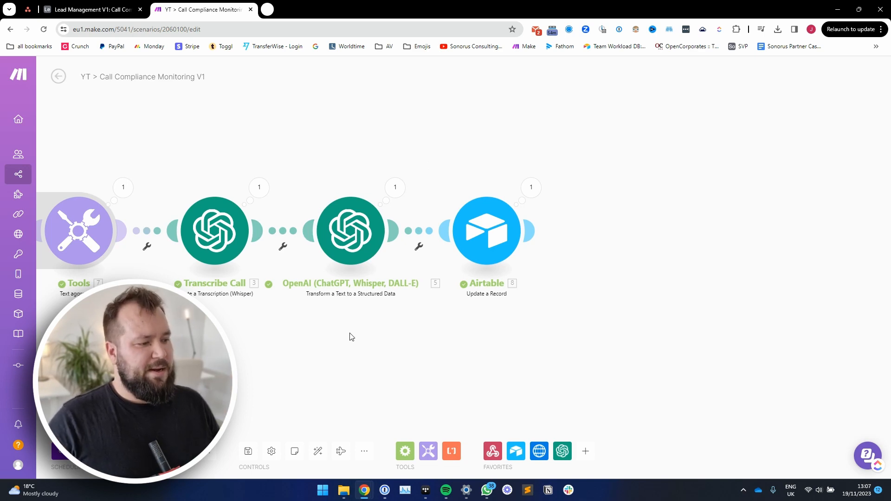
left_click(358, 236)
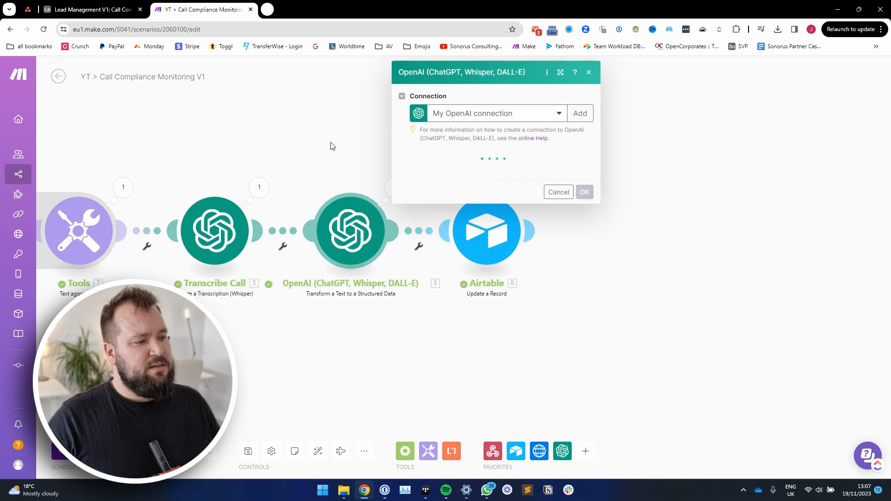
left_click(298, 330)
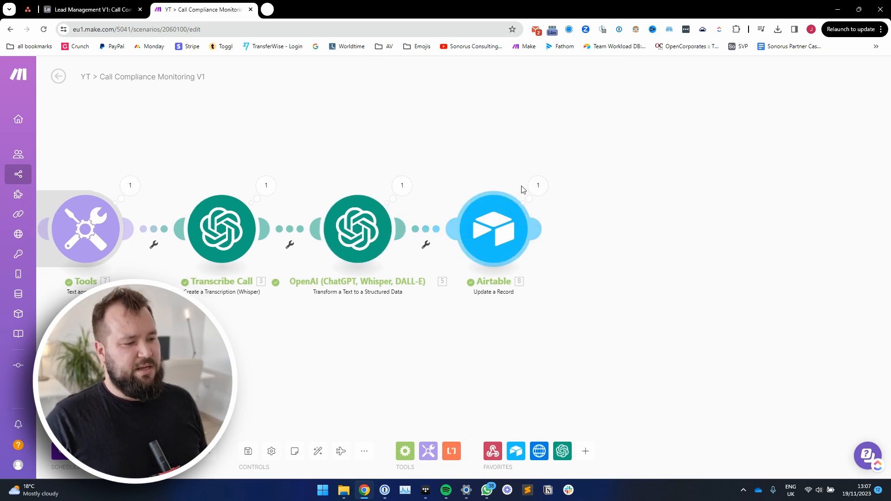
Examine the Airtable Get a Record module's run results and settings, check its Record ID mapping, and close the settings.
scroll(460, 292, "down", 4)
left_click_drag(457, 304, 501, 308)
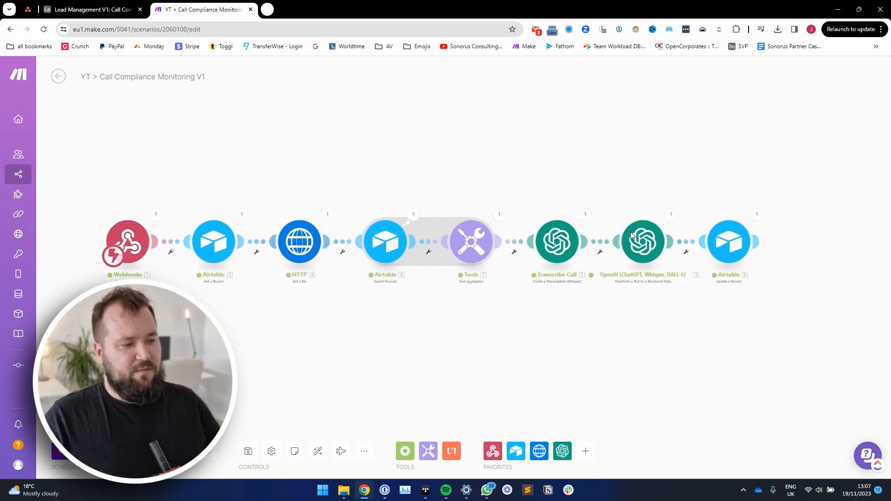
scroll(280, 310, "up", 3)
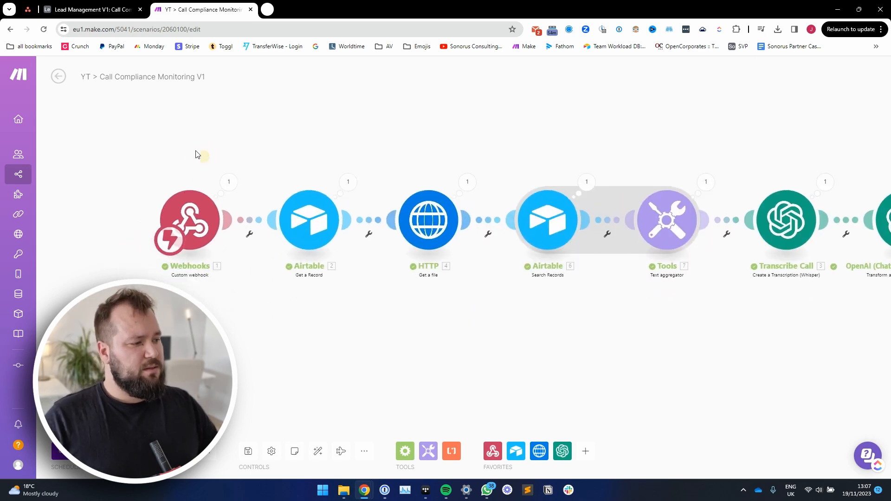
left_click(351, 185)
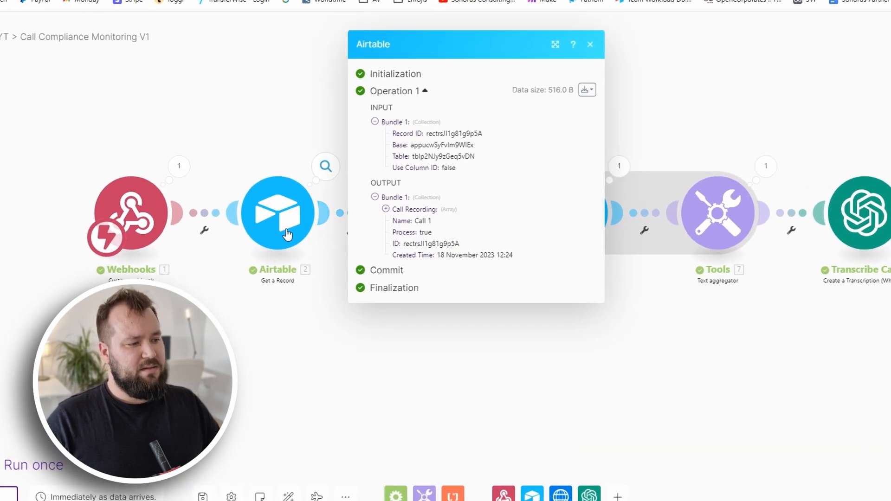
left_click(310, 225)
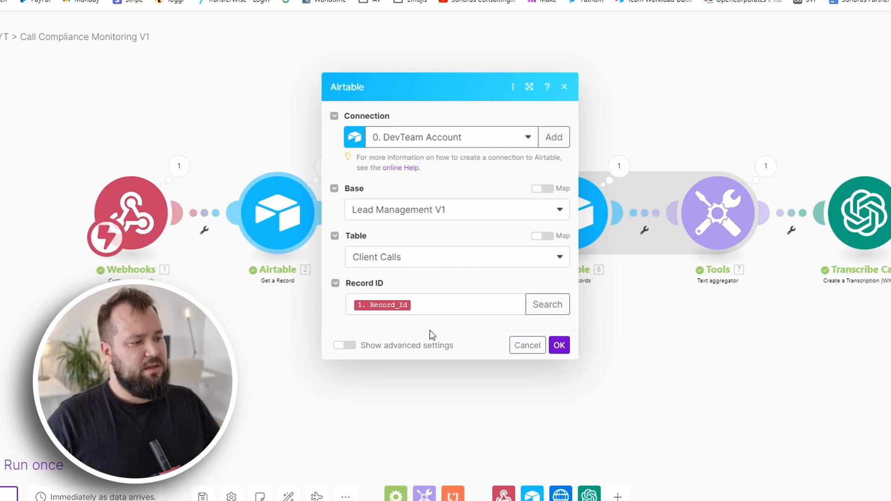
left_click(441, 306)
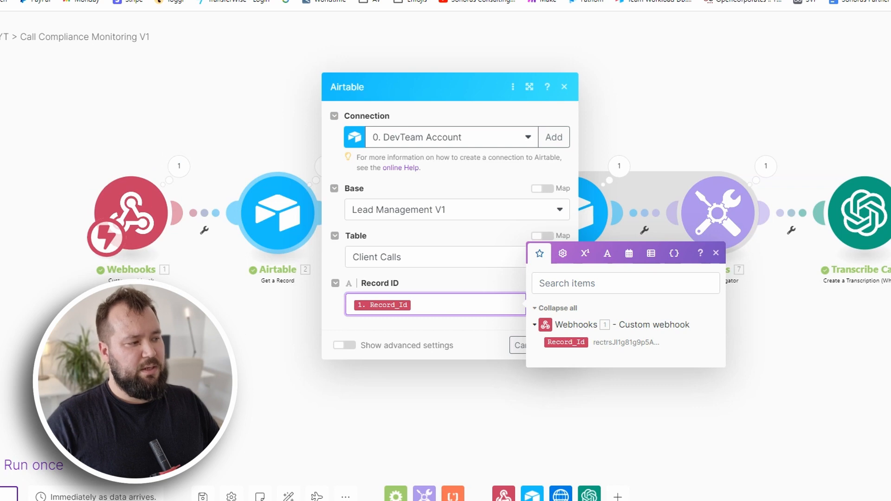
left_click(157, 320)
Inspect the Call Recording URL mapping in the HTTP Get a file module, expand the Call Recording fields, and confirm the settings unchanged.
left_click(364, 215)
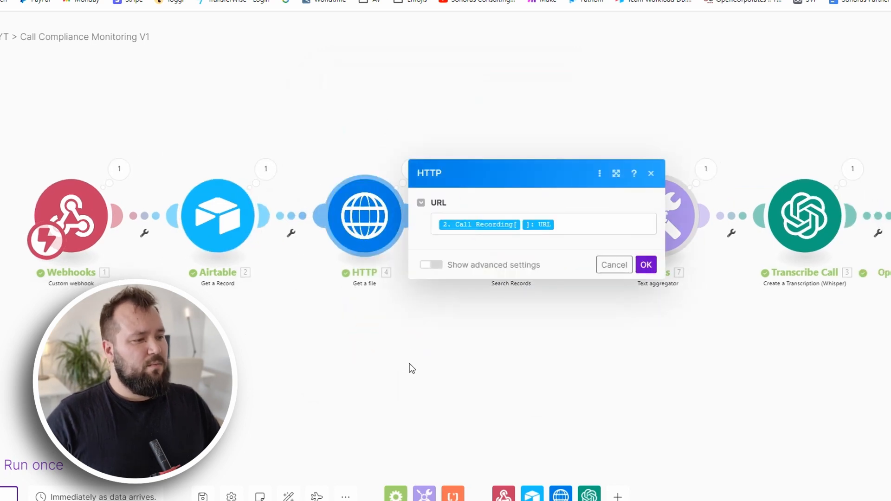
left_click(598, 229)
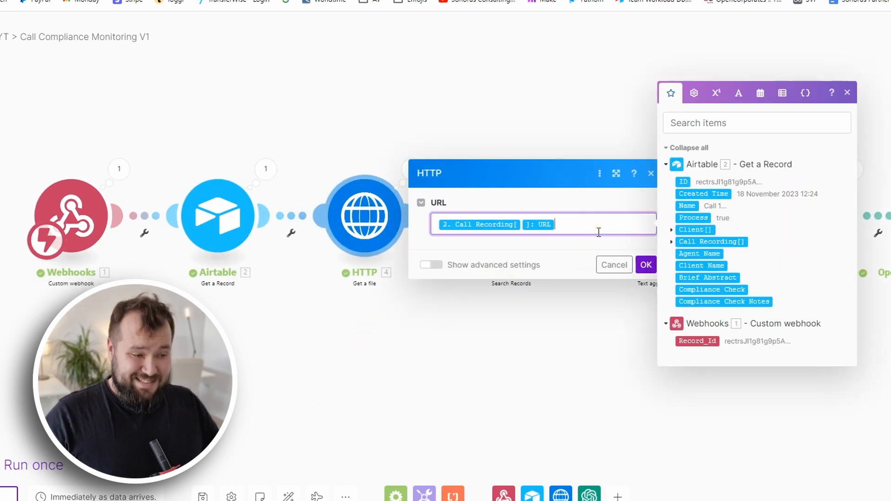
left_click(672, 242)
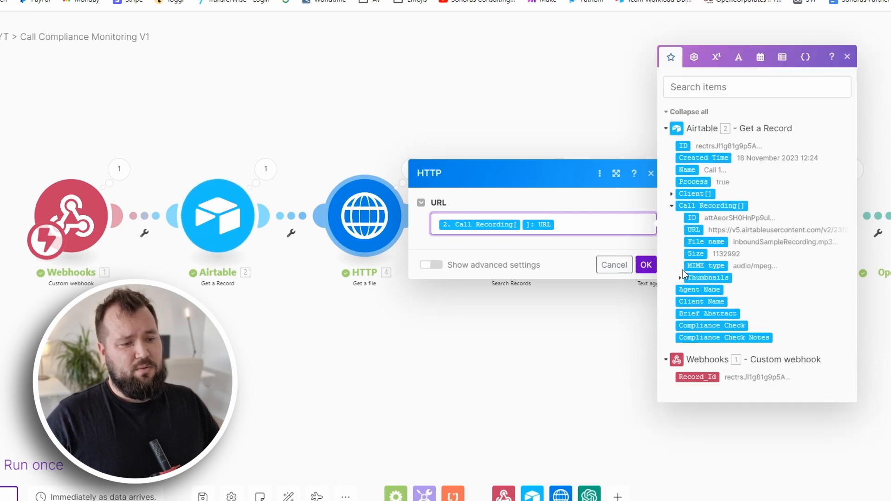
left_click(515, 186)
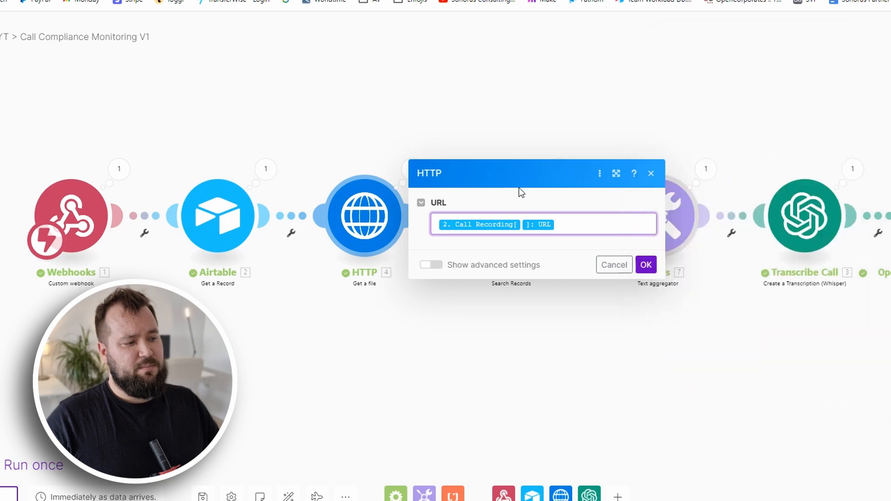
left_click(646, 265)
Review the Airtable Search Records module's settings for the Call Compliance Requirements table down to the record limit, and close them.
left_click_drag(598, 357, 501, 348)
left_click(389, 216)
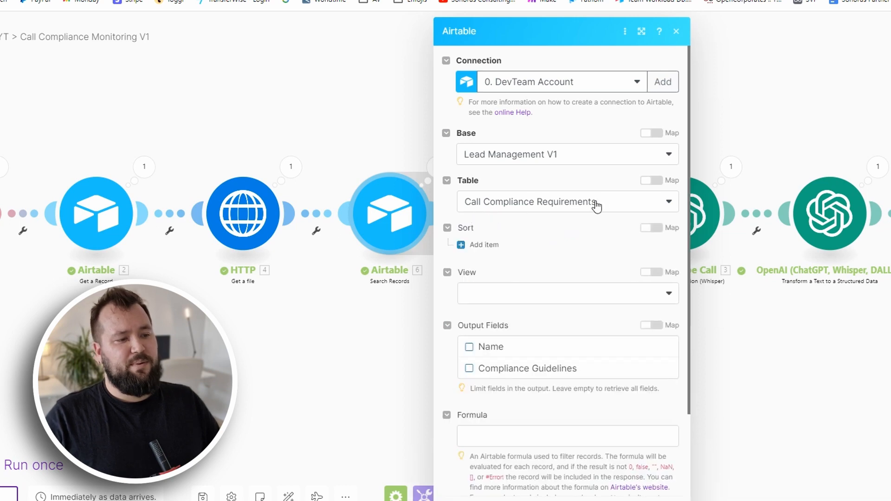
scroll(584, 339, "down", 3)
scroll(583, 336, "up", 3)
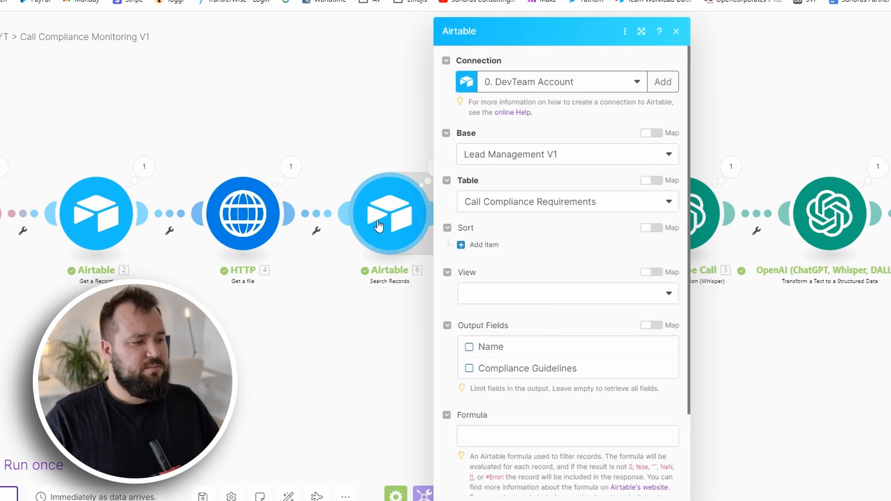
scroll(498, 173, "down", 2)
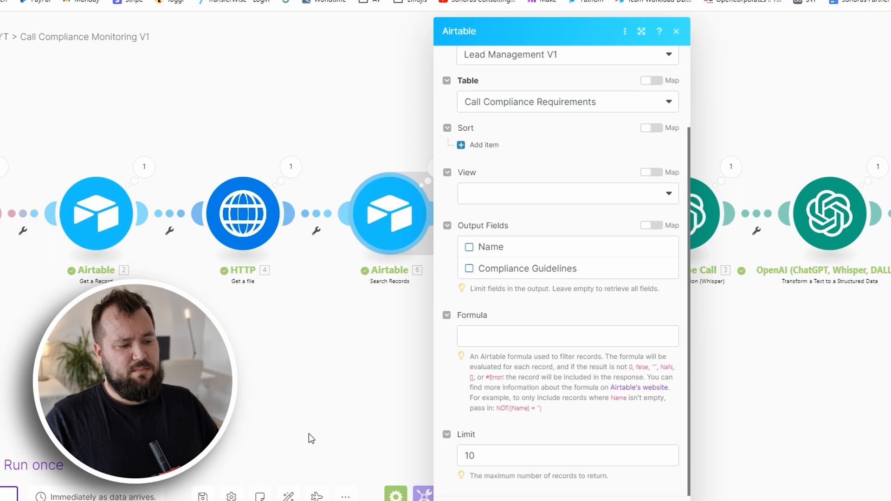
left_click(310, 436)
Examine the Tools text aggregator's combined output text and its settings with the mapped Compliance Guidelines, and close them.
left_click_drag(531, 360, 360, 353)
left_click(415, 165)
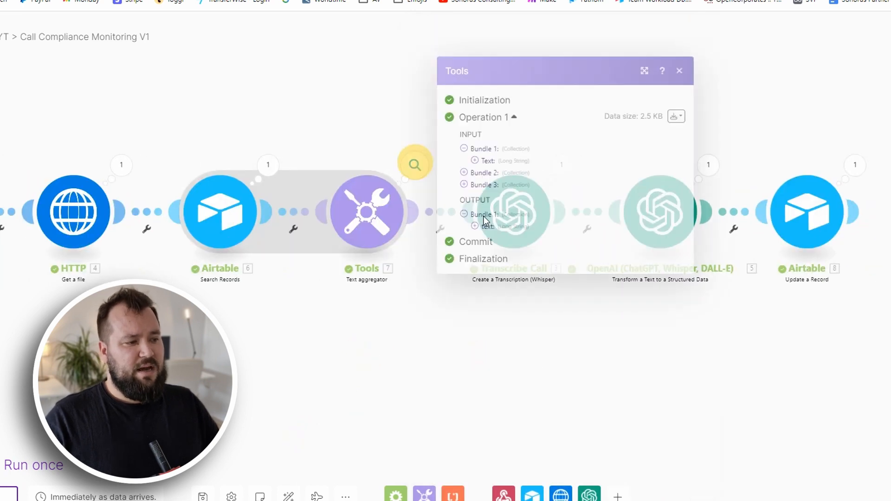
left_click(503, 227)
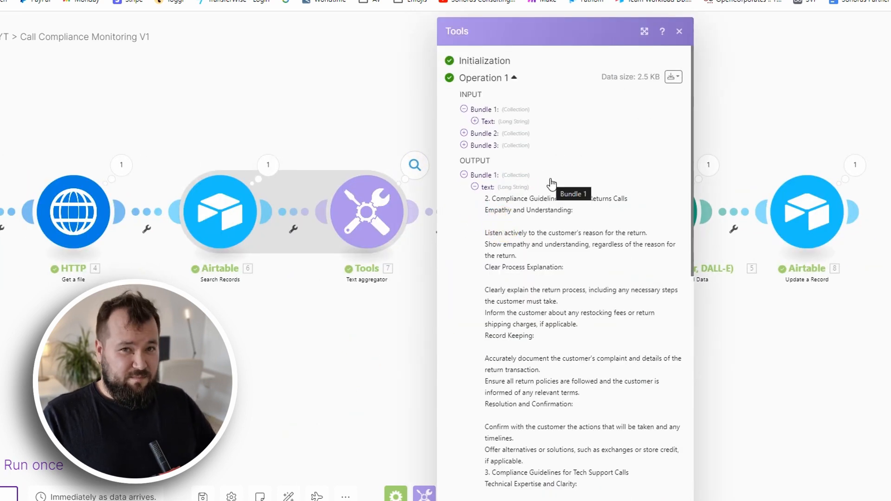
left_click_drag(588, 393, 452, 331)
left_click(369, 222)
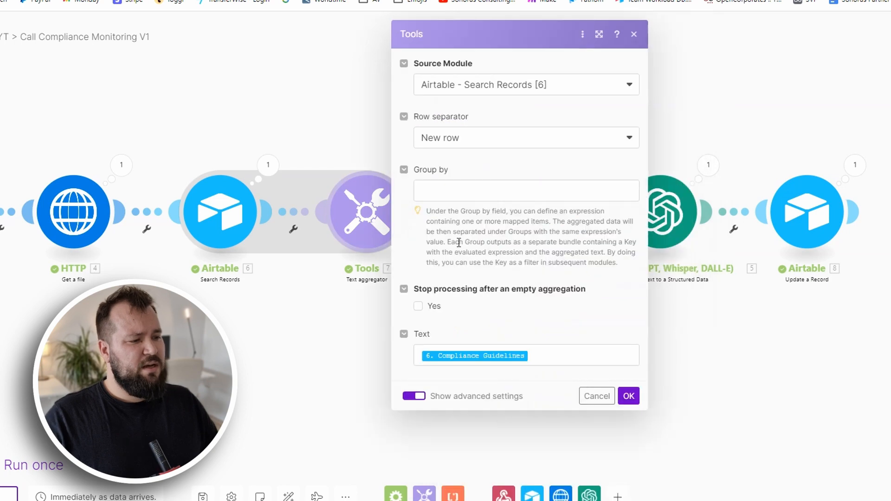
left_click(554, 350)
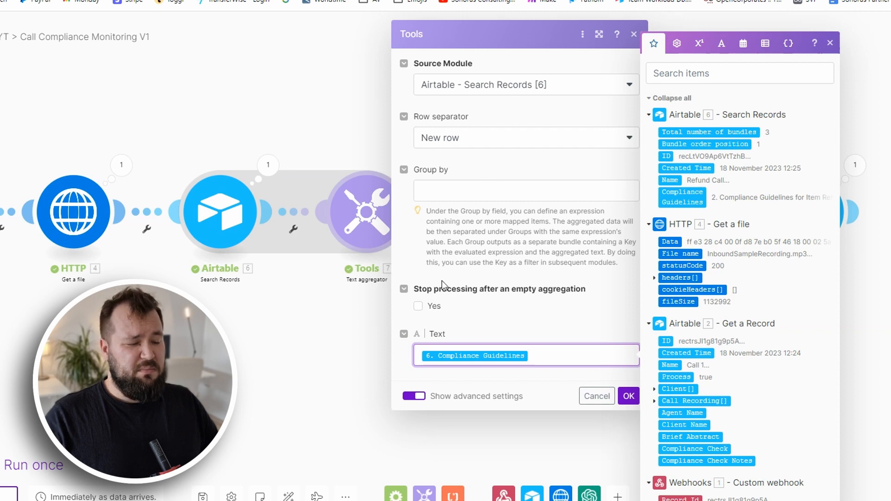
left_click(311, 376)
Examine the Transcribe Call module's settings, including its HTTP file source and Whisper model choice.
left_click_drag(555, 354, 418, 358)
left_click(374, 230)
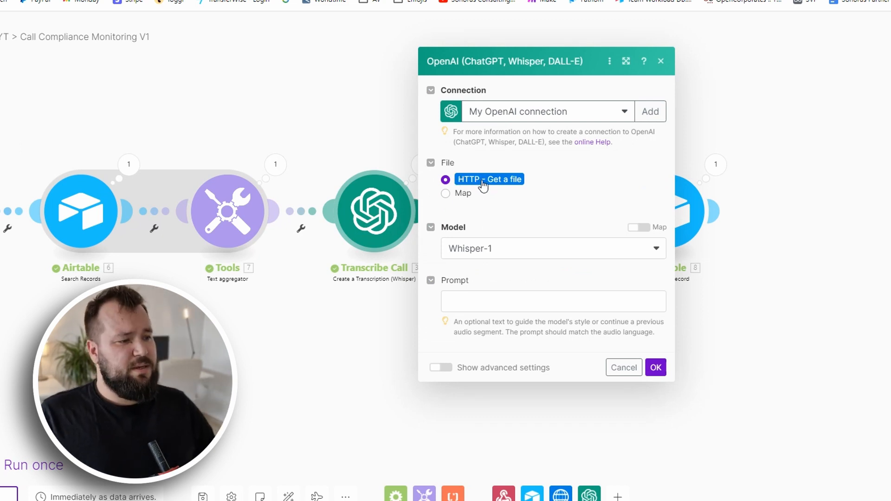
left_click(520, 253)
left_click(523, 256)
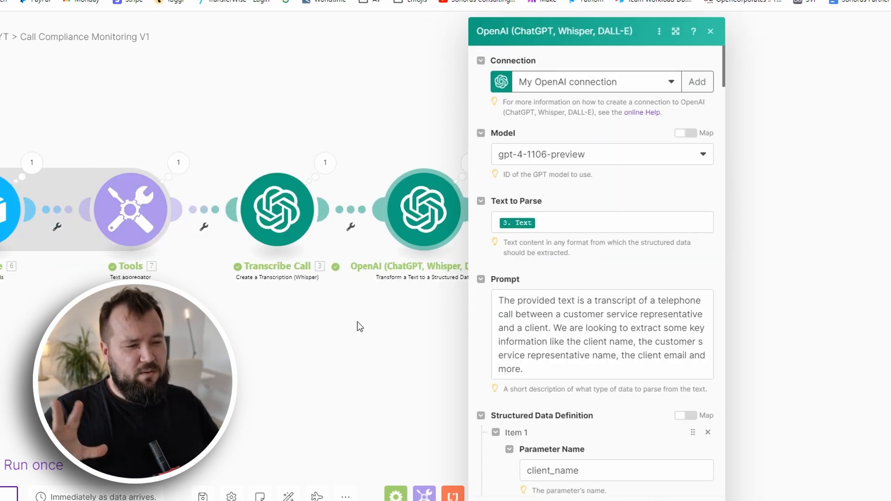
Enlarge the text-to-structured-data module's settings, check its Text to Parse field, and view the available GPT models without changing the selection.
left_click_drag(362, 314, 302, 322)
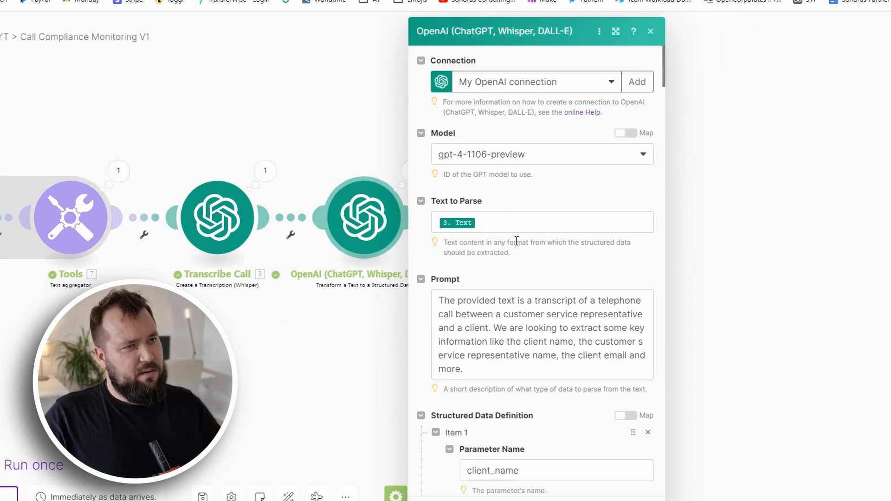
left_click(615, 31)
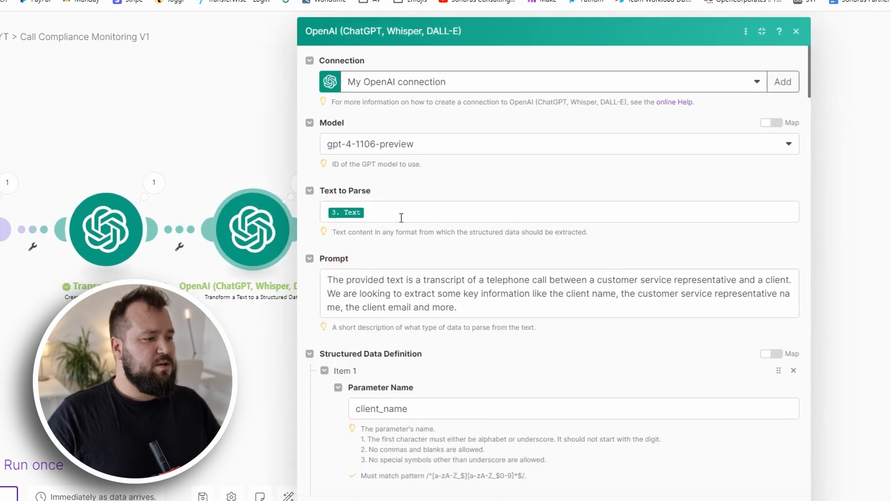
left_click(390, 213)
left_click(391, 146)
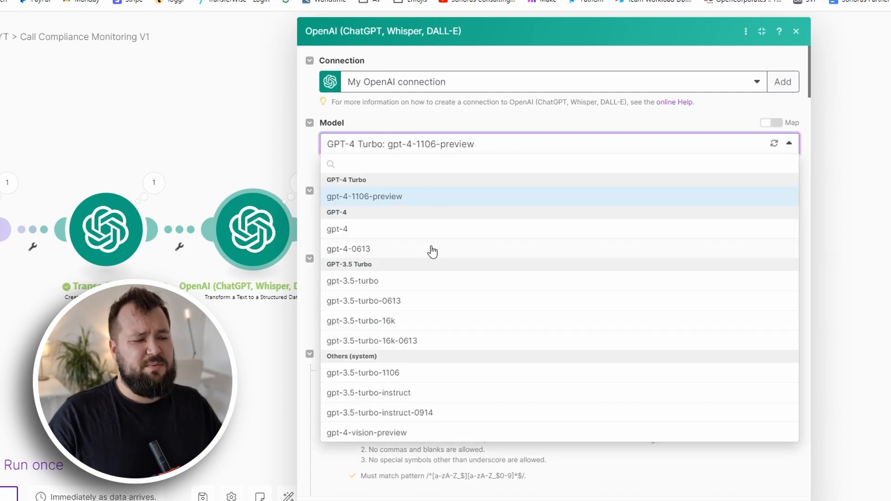
left_click(539, 123)
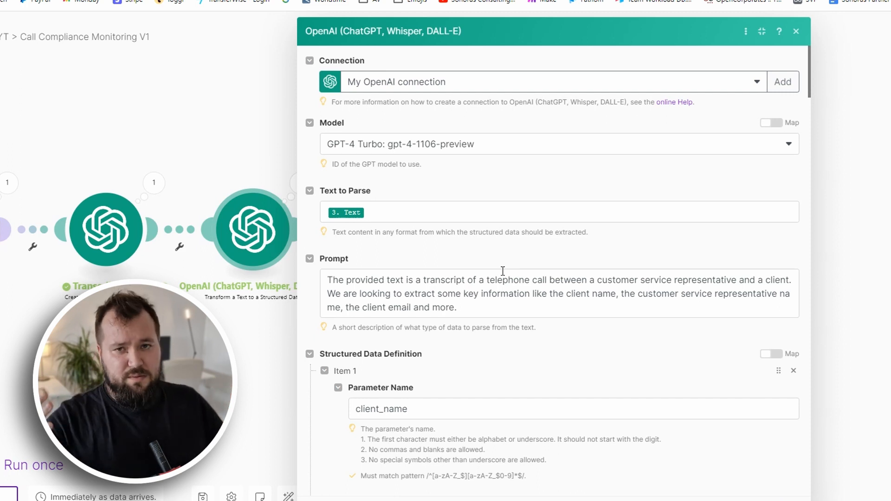
Highlight the module's whole prompt, and the part about extracting key information like the client name, while reading it.
left_click(344, 277)
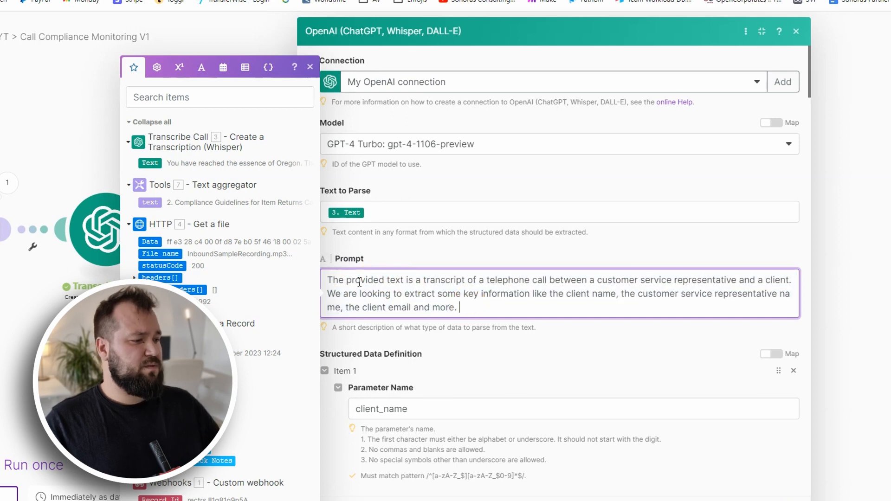
left_click_drag(356, 277, 324, 279)
left_click(525, 311)
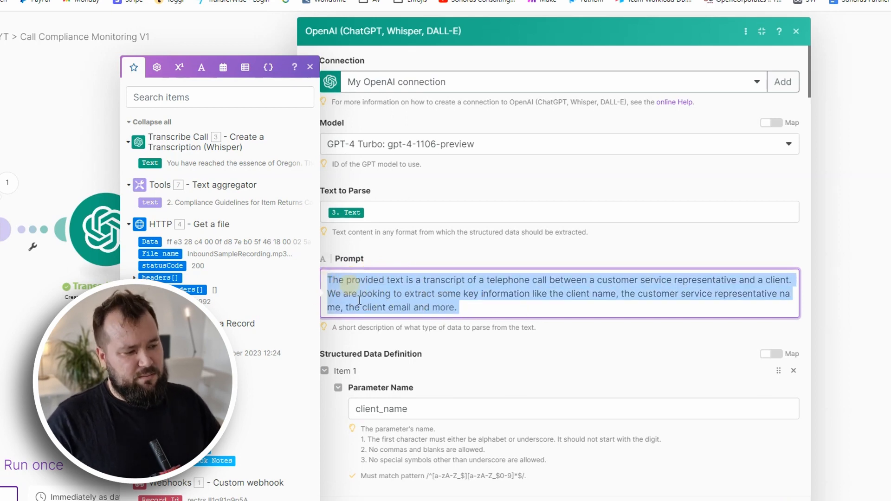
left_click(435, 294)
left_click_drag(453, 293, 632, 297)
left_click(638, 297)
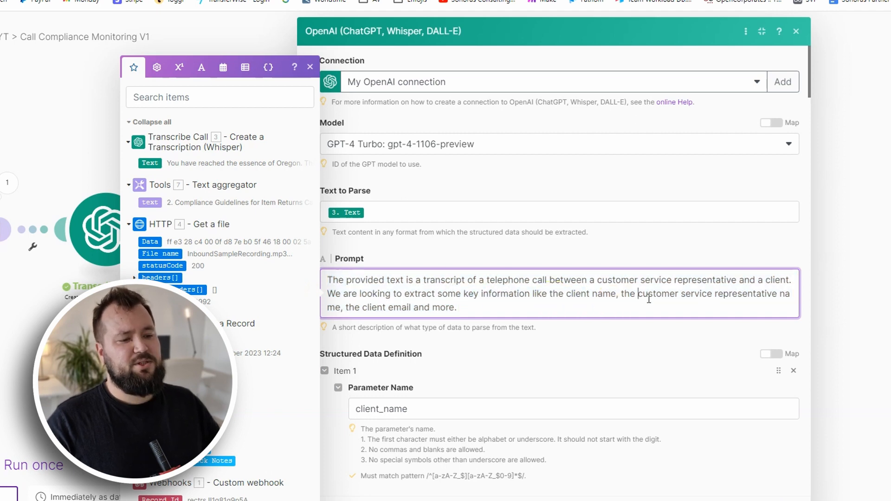
In Item 1 of the Structured Data Definition, highlight the client_name parameter name and the parameter naming rules.
scroll(474, 302, "down", 4)
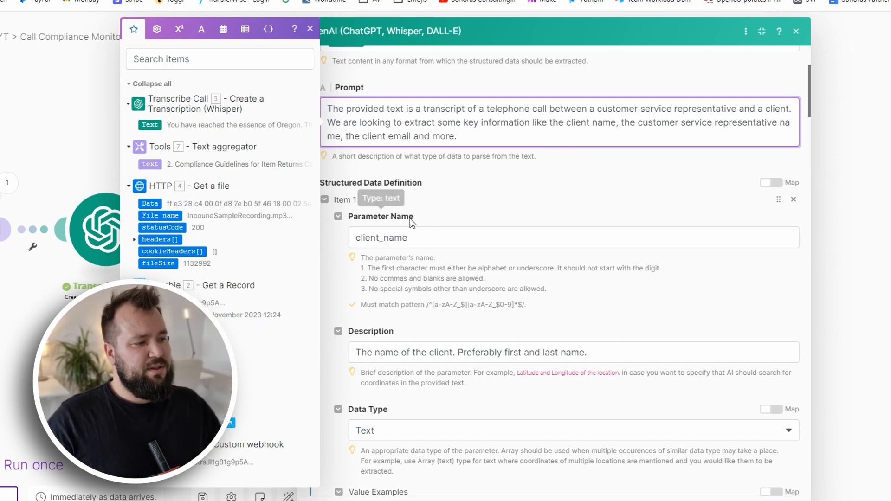
left_click_drag(410, 237, 346, 236)
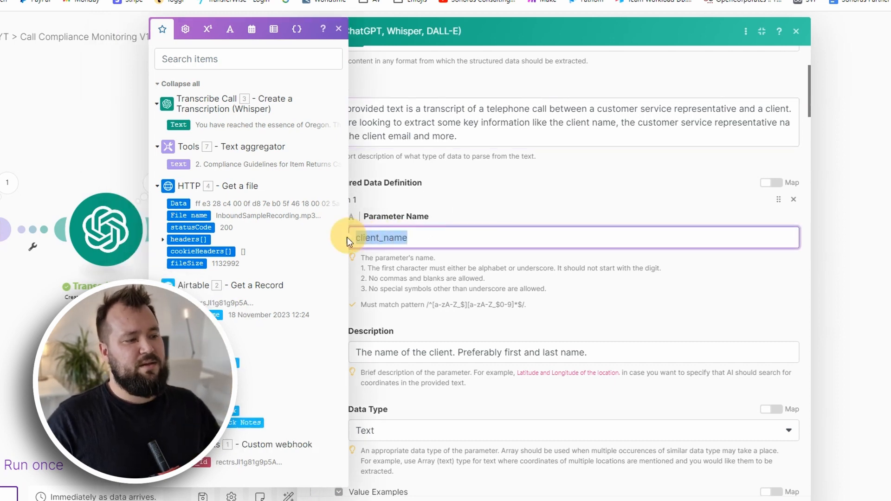
left_click(519, 195)
left_click_drag(366, 237, 306, 238)
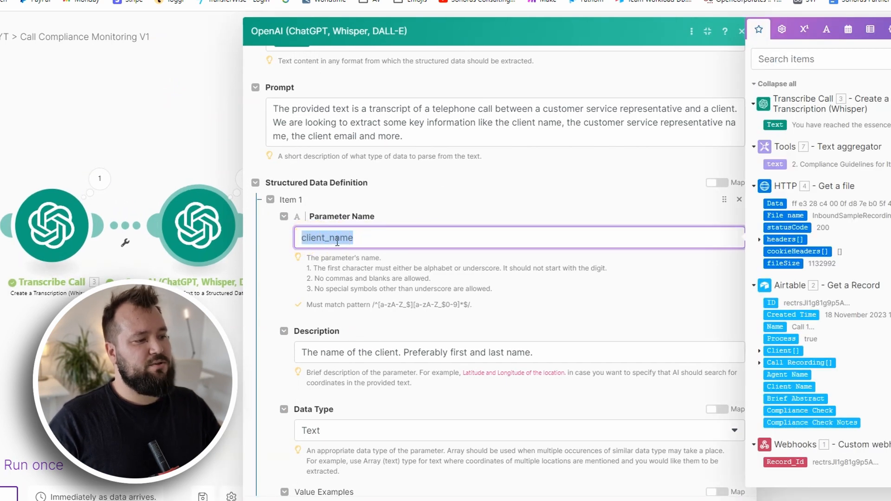
left_click(404, 297)
left_click_drag(308, 259, 472, 301)
left_click(369, 284)
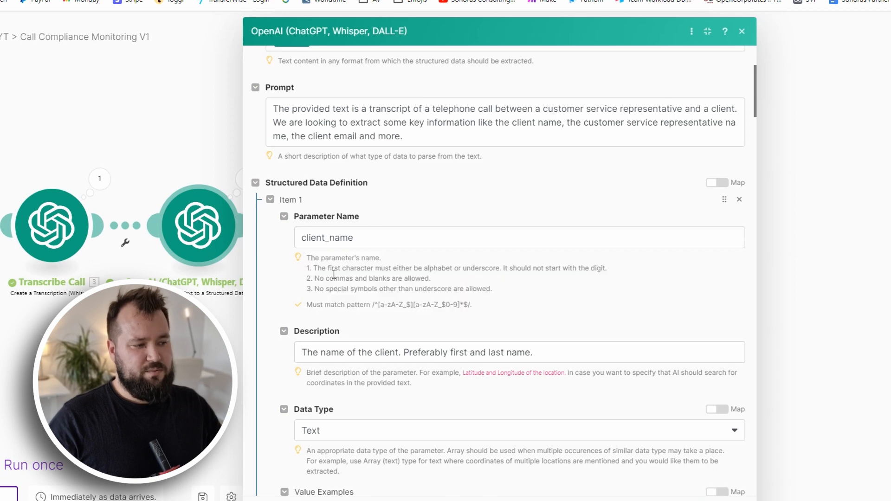
Replace the underscore in Item 1's parameter name with a space so it reads "client name".
left_click(330, 242)
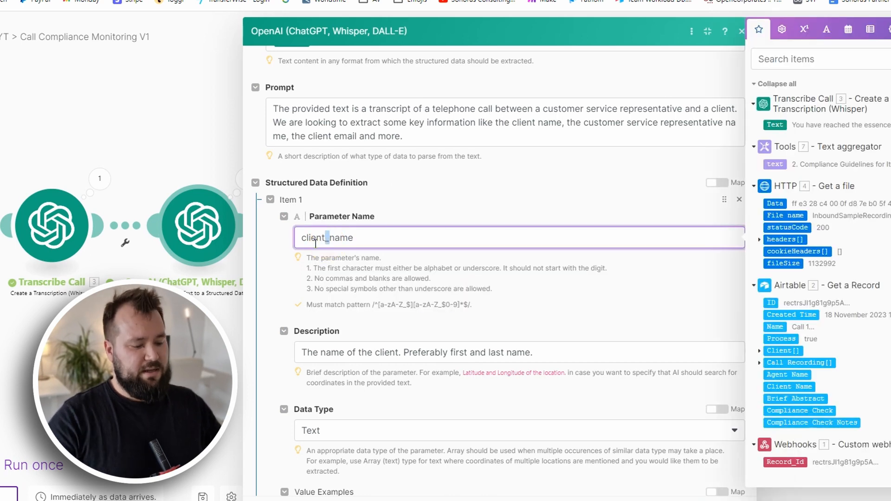
key("Return")
key("BackSpace")
key("BackSpace")
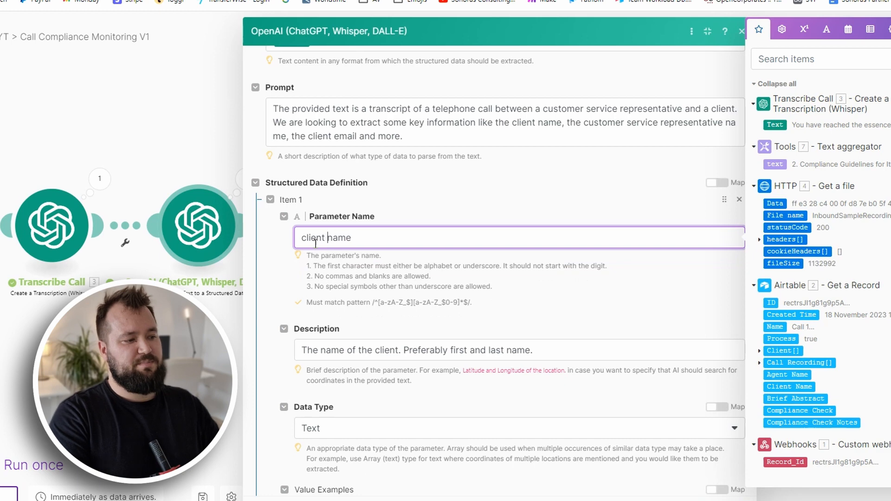
Restore the underscore in Item 1's parameter name so it reads client_name, and highlight the rules on blanks and special symbols.
key("BackSpace")
type("_")
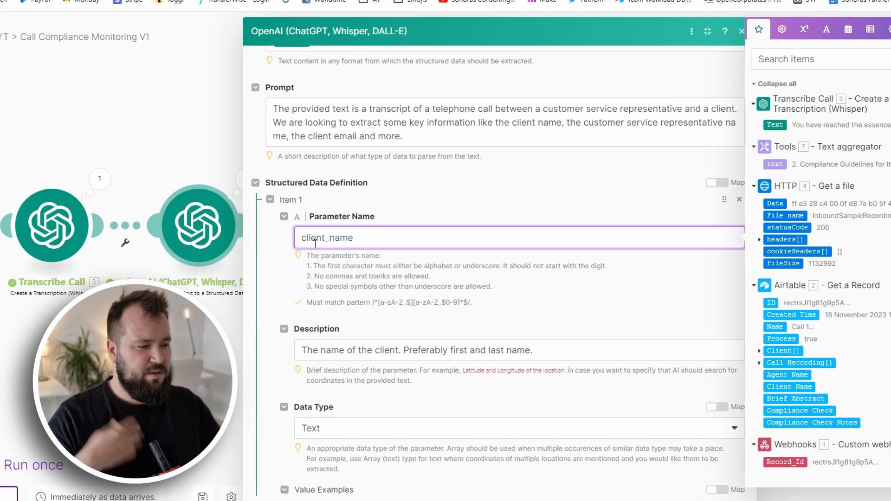
left_click_drag(320, 276, 364, 287)
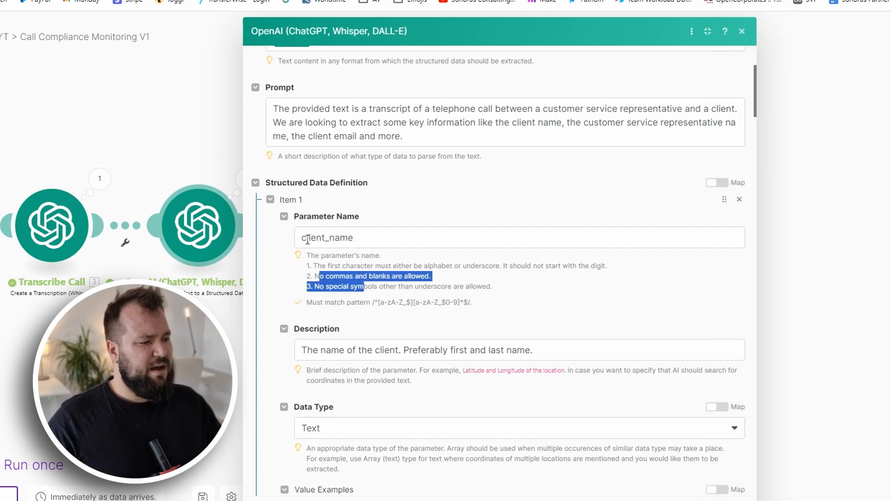
left_click(372, 241)
left_click_drag(353, 238, 300, 235)
left_click(371, 281)
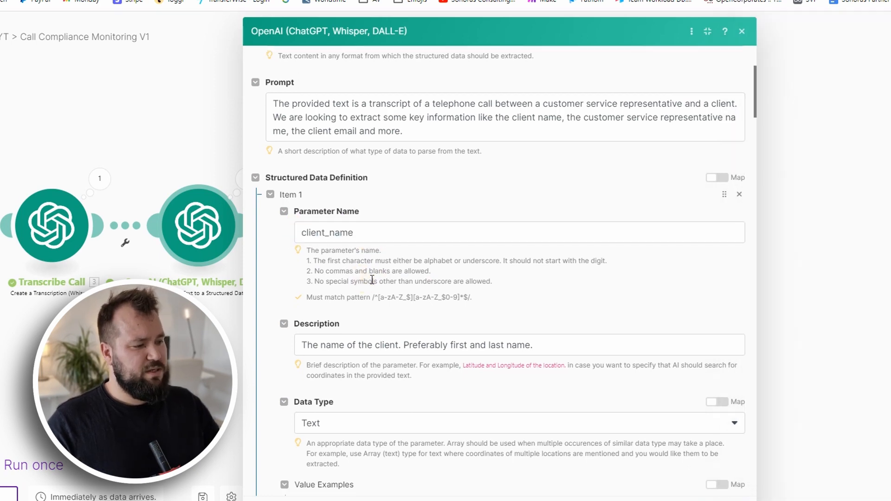
Highlight Item 1's description and its value example, and view the setting for whether the parameter is required.
scroll(371, 280, "down", 3)
left_click(312, 236)
key("shift+End")
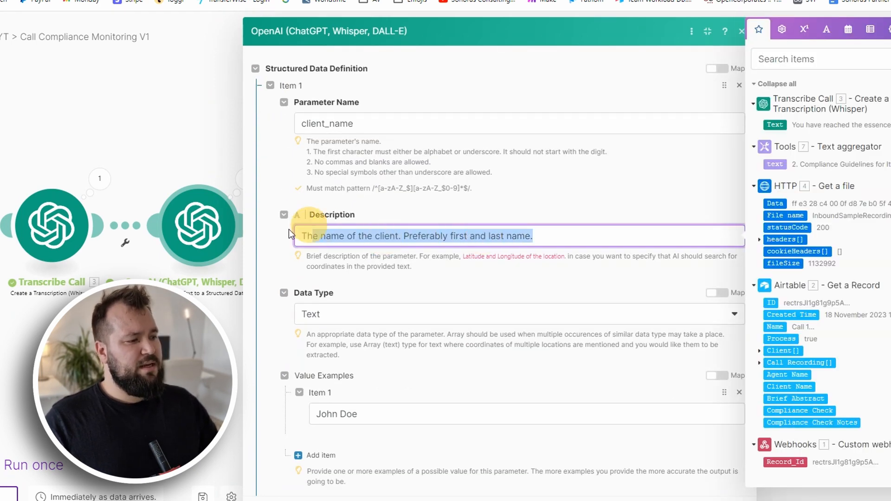
left_click(330, 237)
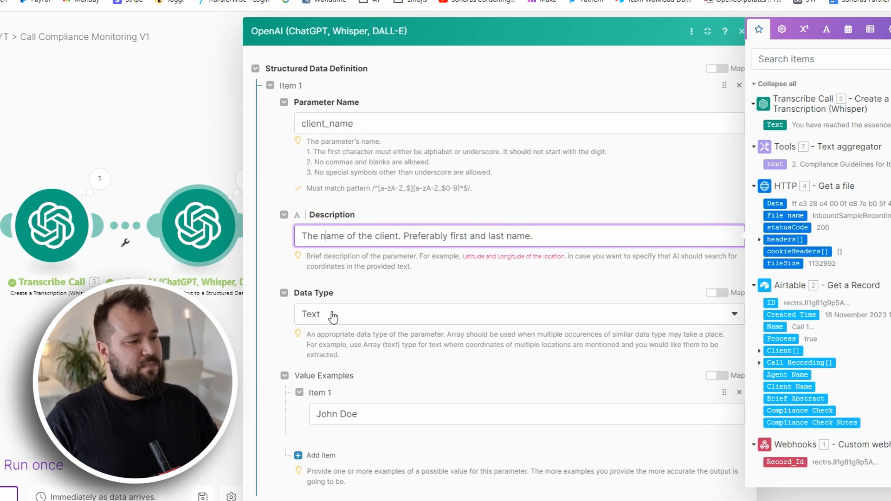
scroll(337, 312, "down", 1)
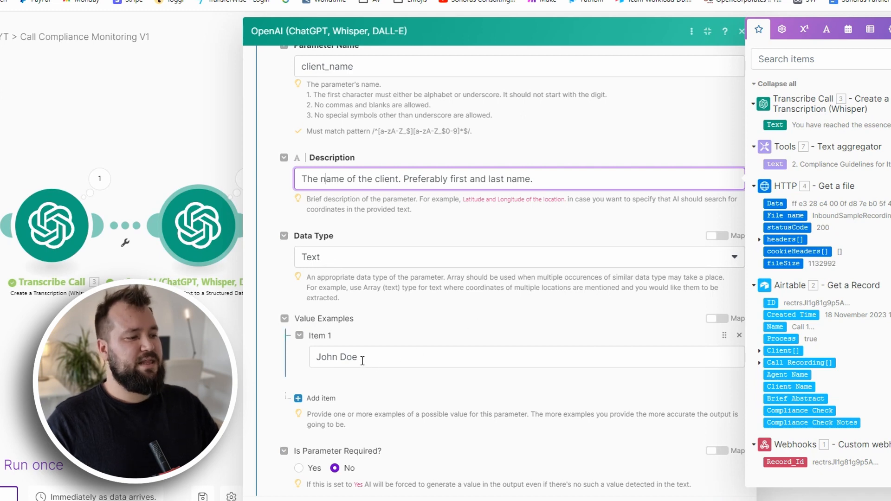
triple_click(381, 358)
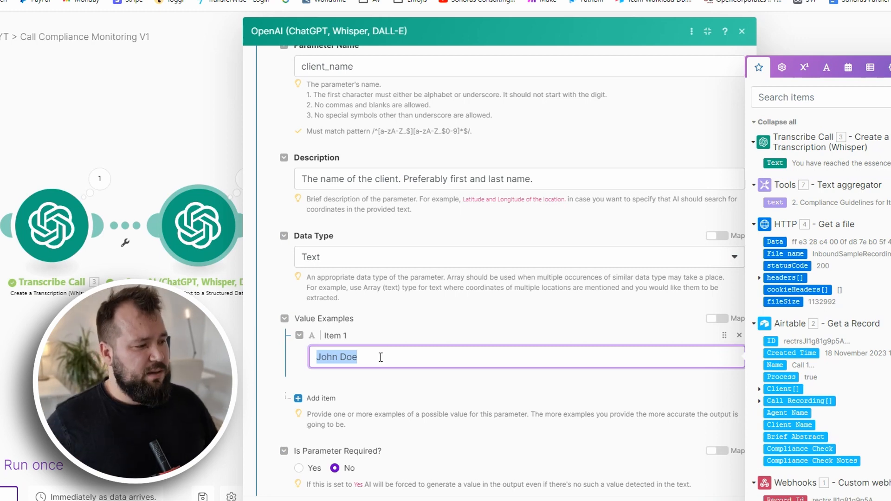
left_click(417, 320)
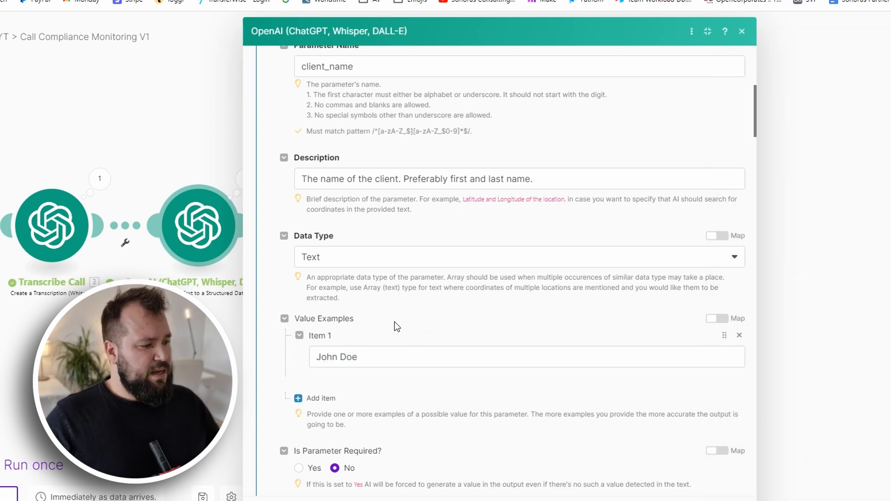
scroll(395, 320, "down", 1)
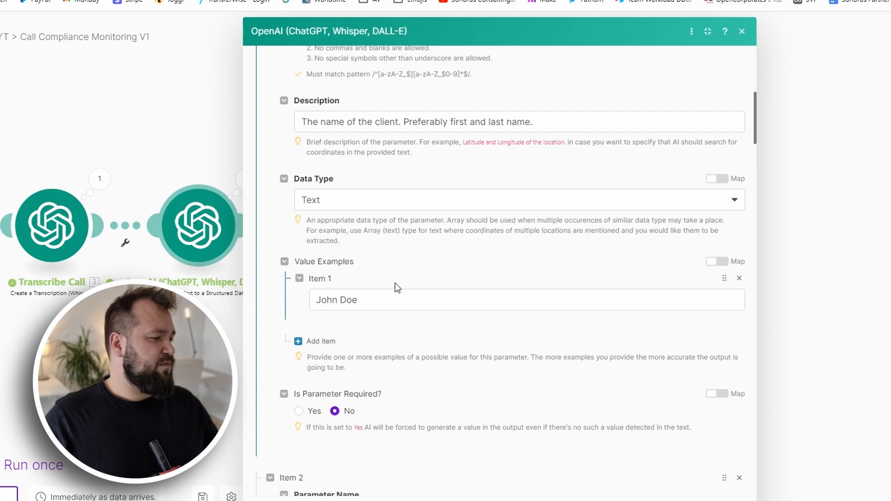
Highlight Item 2's client_email parameter name and collapse Items 2, 3 and 4 of the Structured Data Definition.
scroll(412, 277, "down", 5)
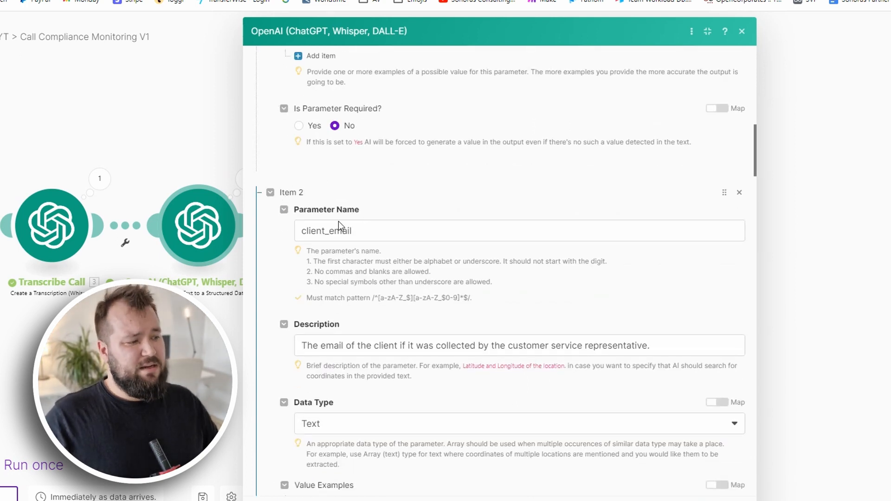
double_click(356, 230)
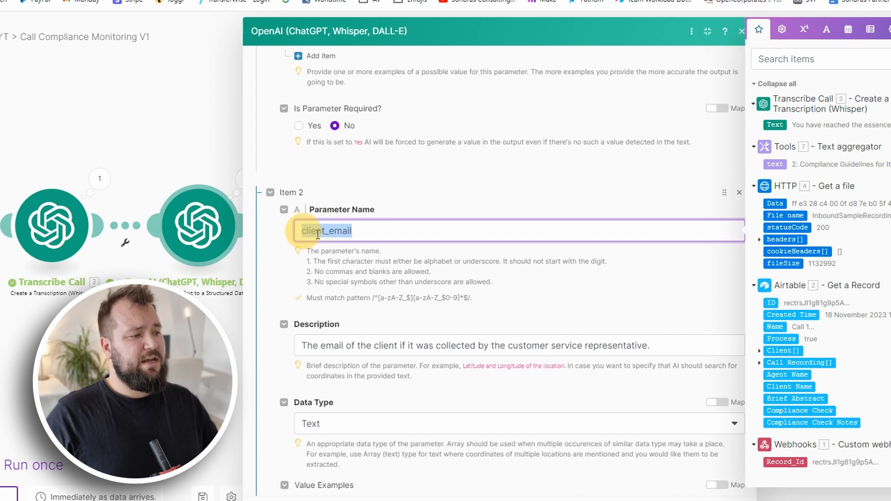
left_click(270, 192)
left_click(270, 224)
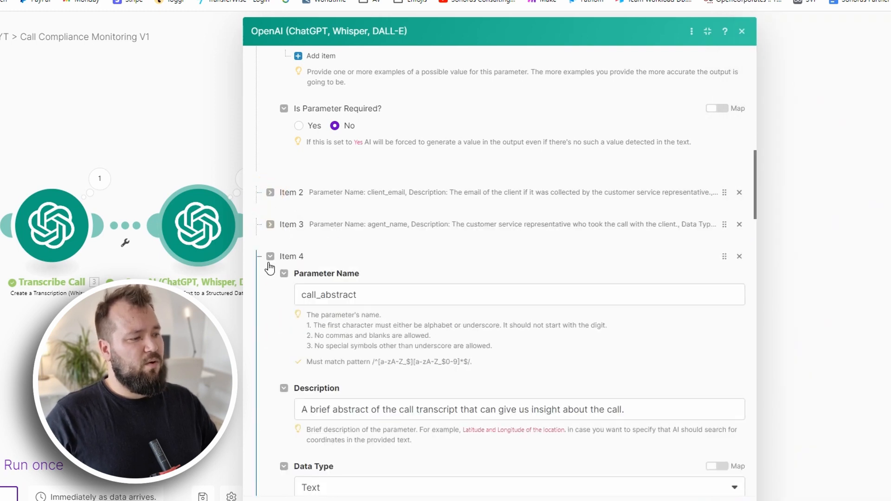
left_click(270, 256)
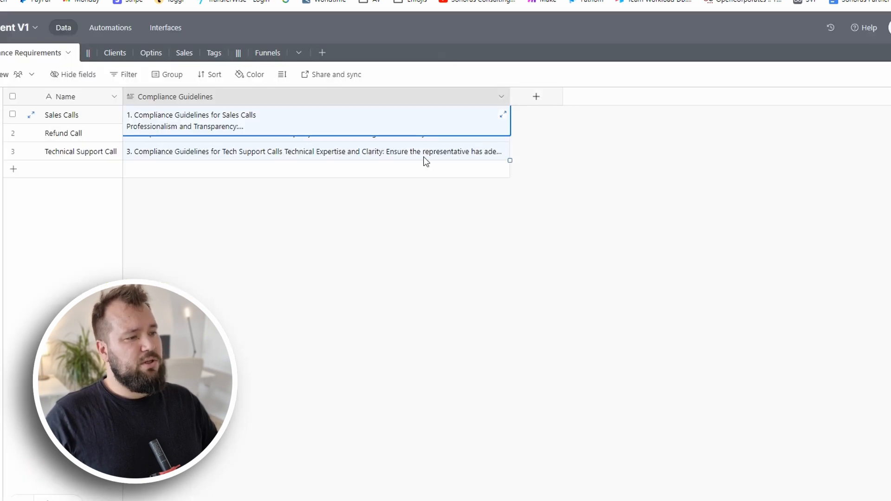
Switch to Airtable to view the calls table's fields for extracted call data, and return to the Make module's data definition.
left_click(597, 189)
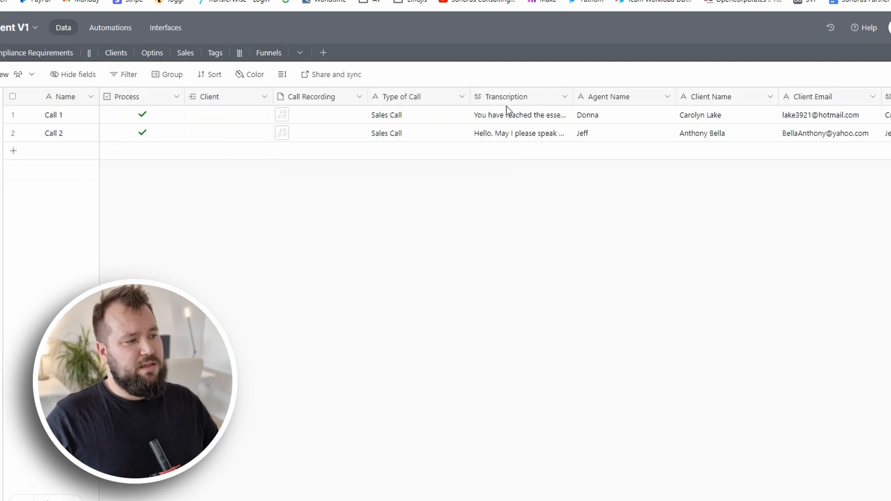
scroll(691, 122, "right", 3)
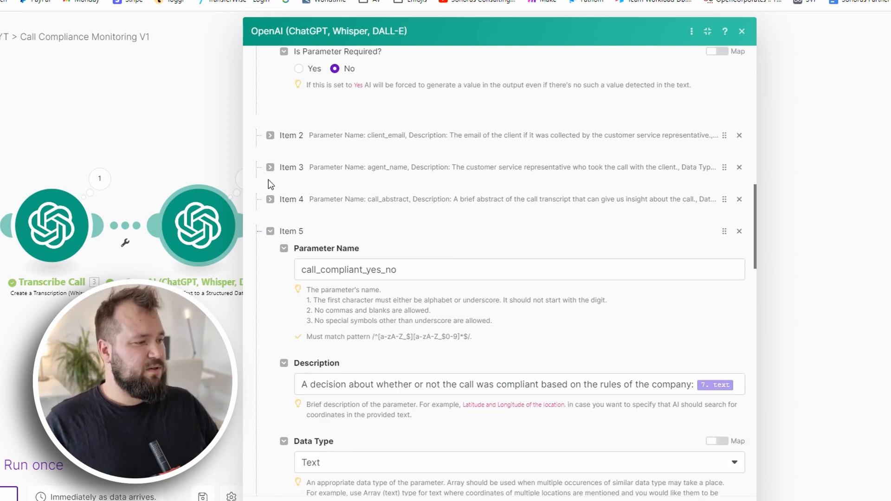
scroll(283, 192, "up", 8)
scroll(290, 232, "down", 8)
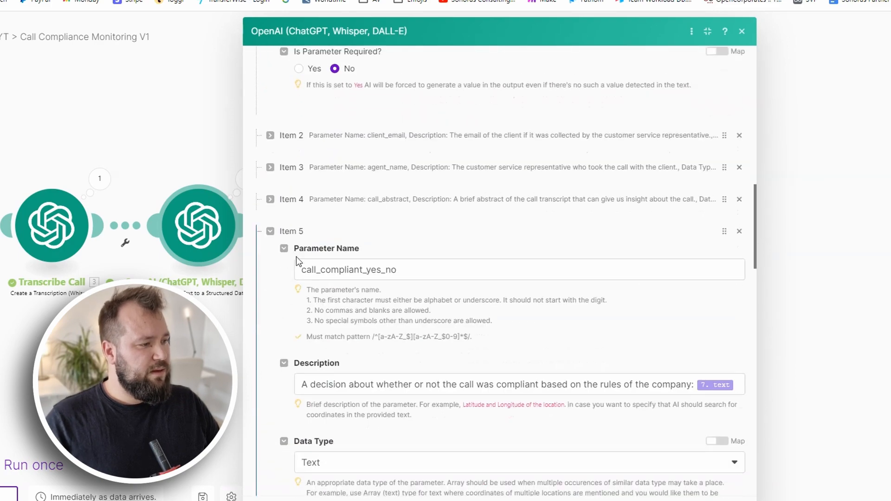
Expand Item 2 and highlight its client_email parameter name and its description about the collected email.
scroll(296, 264, "up", 4)
left_click(270, 305)
scroll(433, 253, "down", 2)
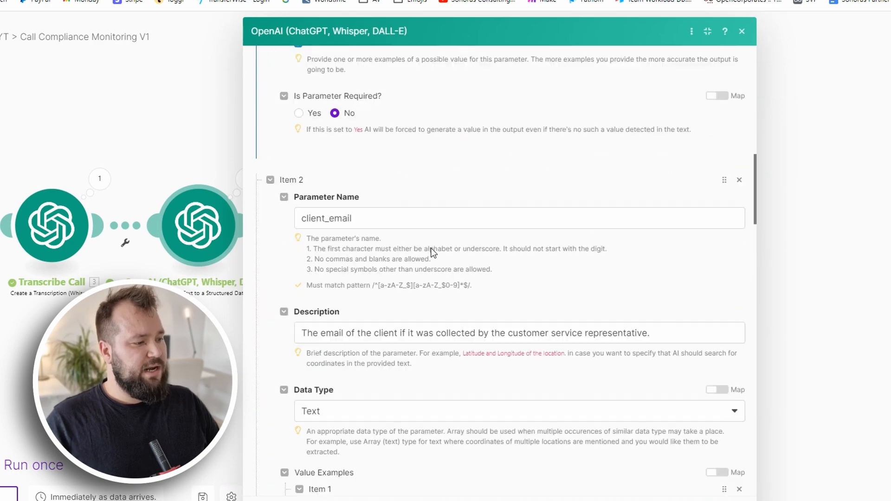
scroll(431, 253, "down", 2)
double_click(337, 174)
left_click_drag(314, 289, 652, 283)
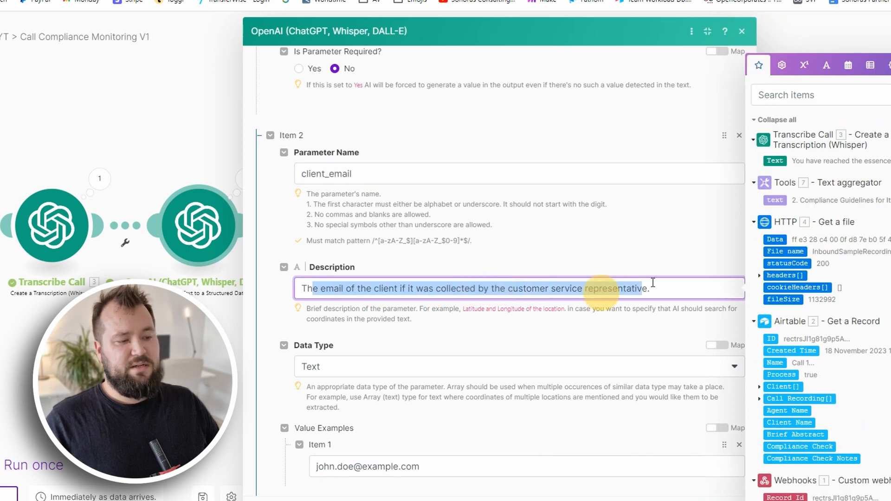
left_click(667, 241)
Highlight the sample email address in Item 2's value examples.
scroll(633, 272, "down", 4)
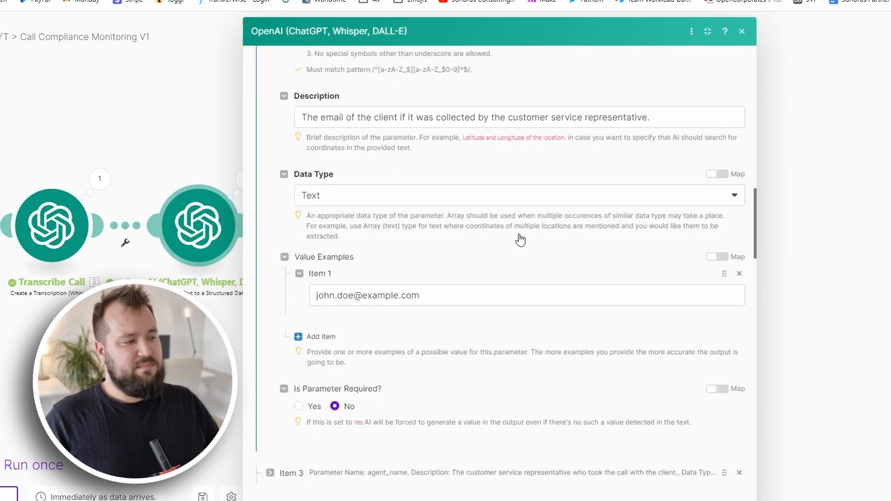
scroll(419, 212, "down", 3)
left_click_drag(320, 182, 458, 193)
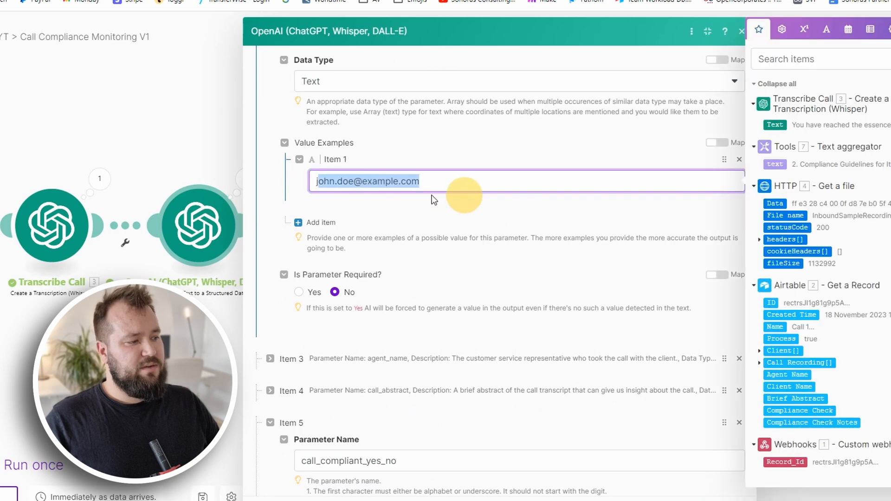
left_click(446, 182)
Expand Item 3, highlight its agent_name parameter name and description, and view its data type and value example.
scroll(385, 263, "down", 4)
left_click(290, 187)
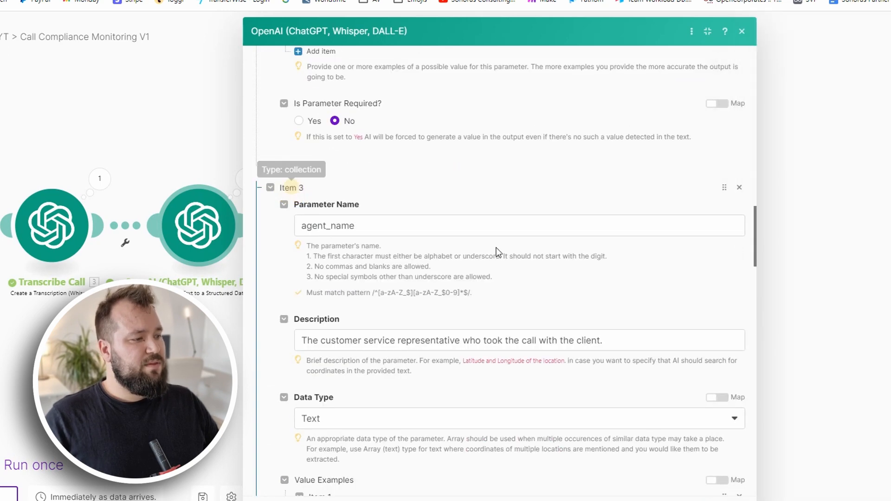
left_click_drag(308, 225, 354, 226)
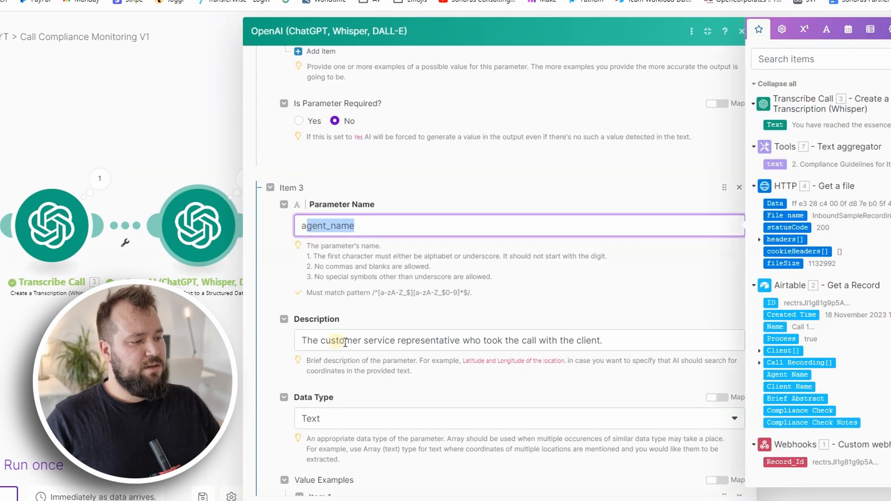
left_click_drag(337, 341, 604, 347)
left_click(601, 299)
scroll(601, 299, "down", 4)
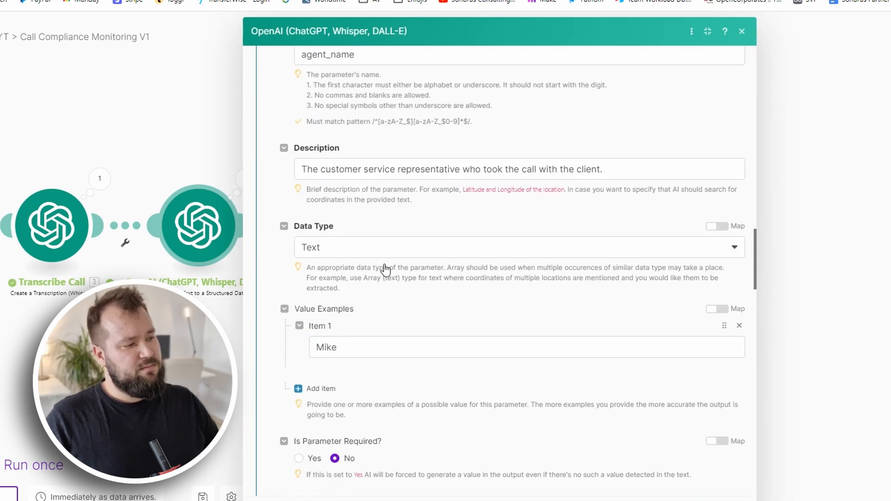
scroll(416, 318, "down", 6)
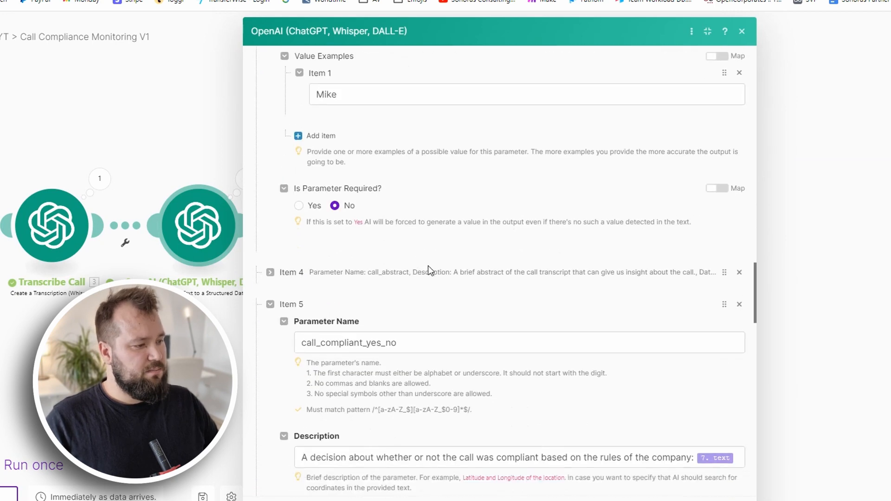
Expand Item 4 and highlight its call_abstract parameter name, its description and the sample abstract in its value examples.
scroll(361, 218, "down", 2)
left_click(291, 126)
left_click_drag(360, 161, 293, 160)
left_click_drag(332, 280, 537, 281)
left_click(592, 282)
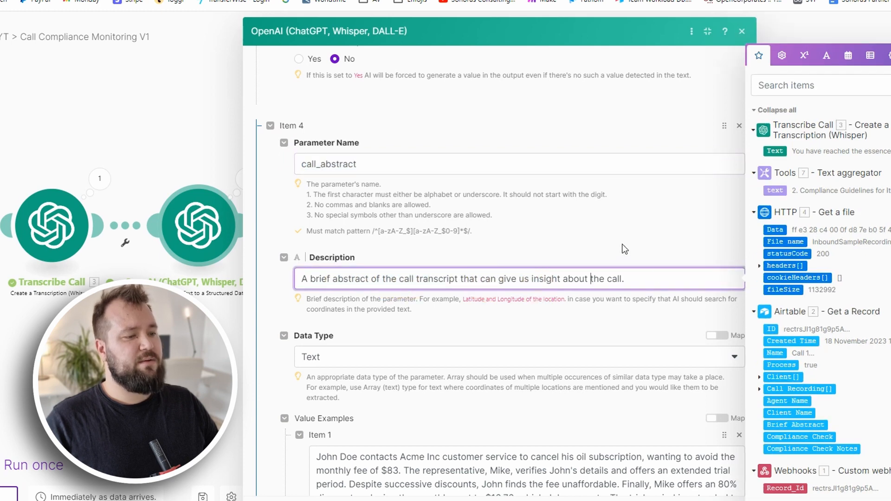
scroll(371, 249, "down", 2)
scroll(415, 311, "down", 1)
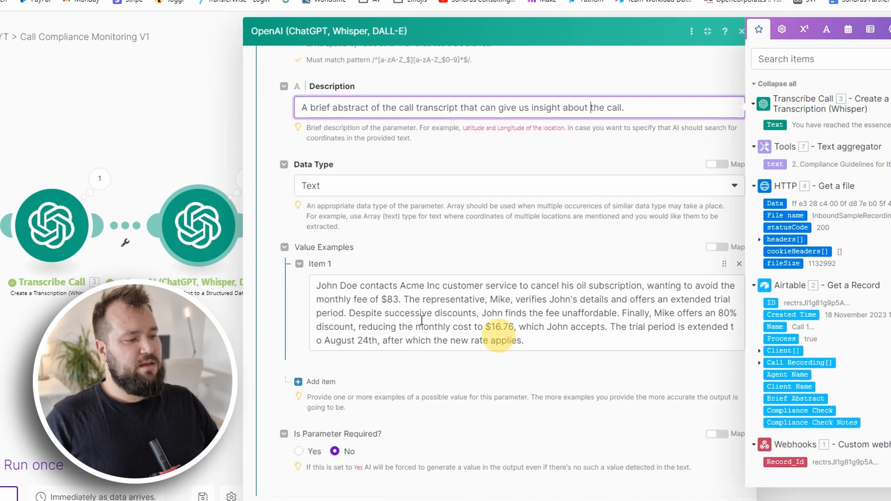
triple_click(498, 334)
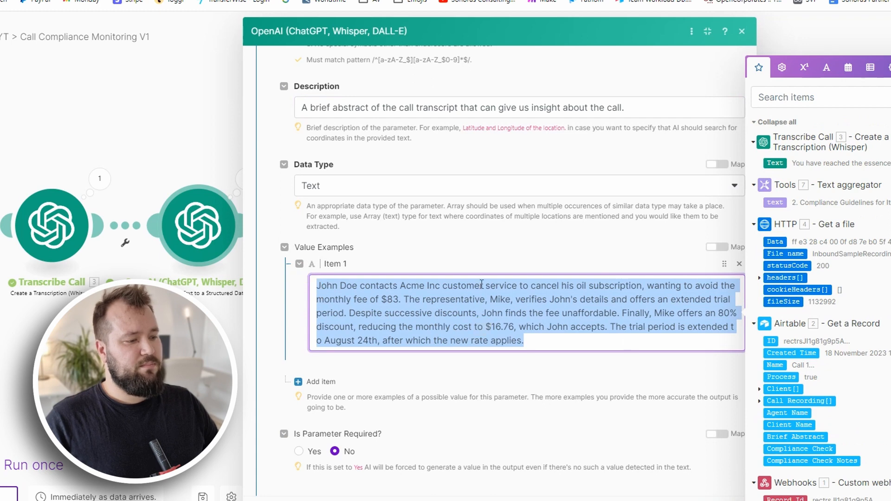
Highlight Item 5's call_compliant_yes_no parameter name and its description that includes the aggregated company rules.
scroll(446, 341, "down", 5)
left_click_drag(417, 277, 303, 271)
scroll(405, 325, "down", 2)
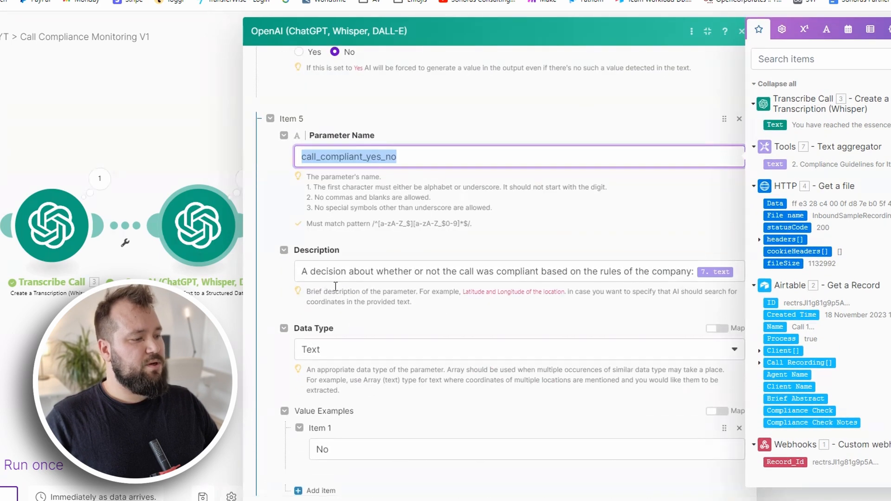
left_click(341, 271)
left_click_drag(349, 272, 621, 253)
left_click(671, 274)
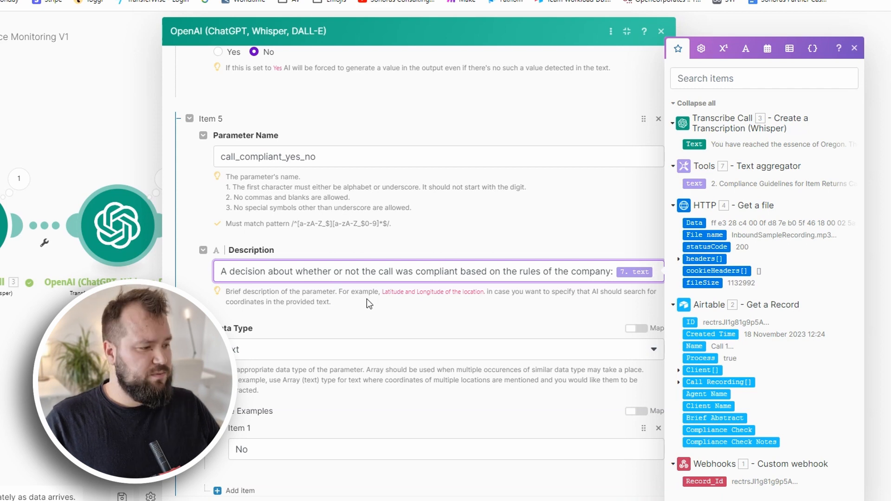
Highlight the "No" value example of Item 5's compliance decision parameter.
scroll(366, 302, "down", 2)
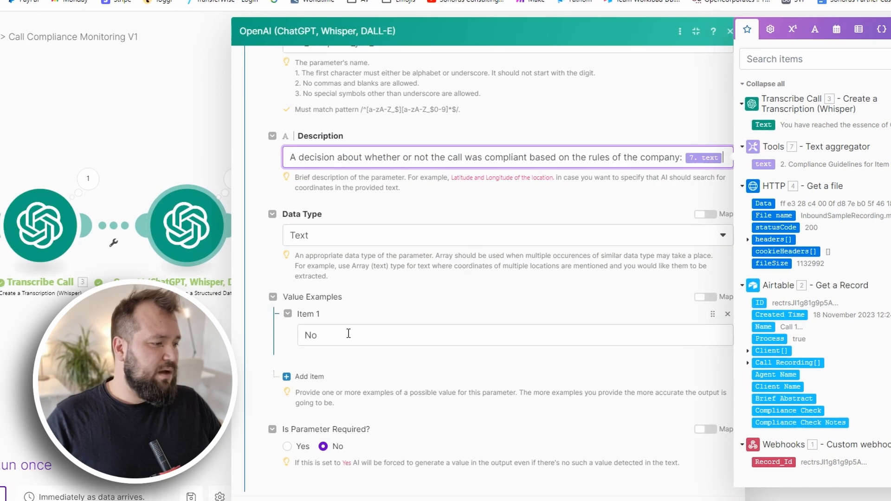
double_click(349, 333)
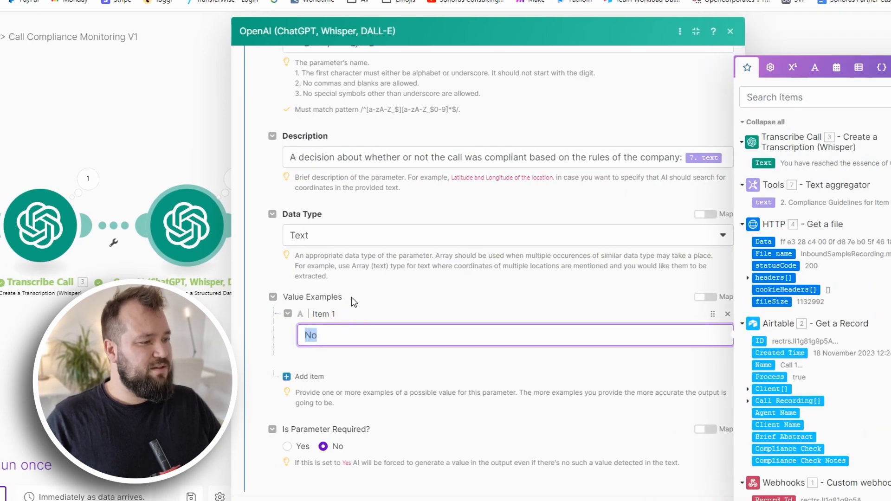
left_click(394, 302)
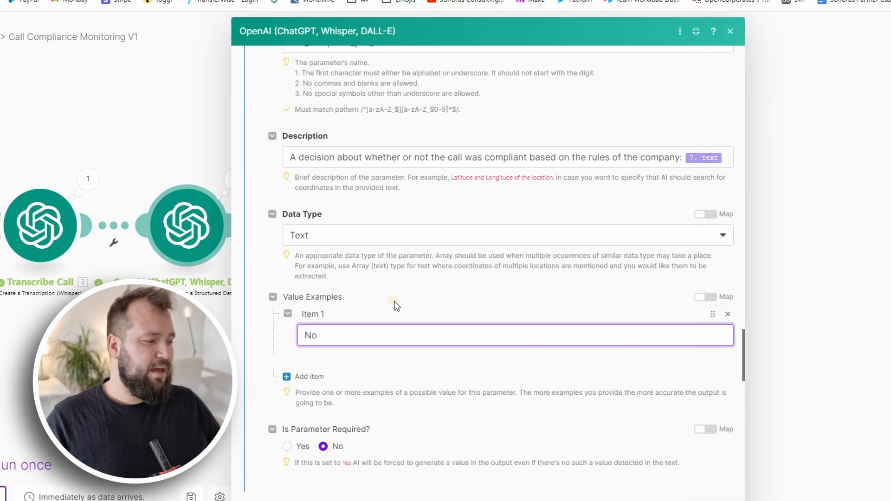
double_click(311, 341)
left_click(437, 288)
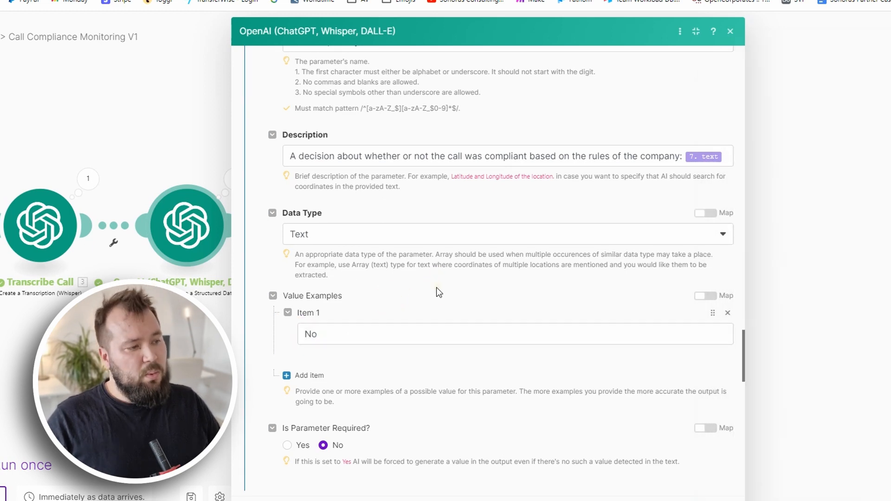
Highlight Item 6's compliance_check_notes parameter name and the description asking for the reasons behind the compliance decision.
scroll(418, 278, "down", 5)
left_click(308, 270)
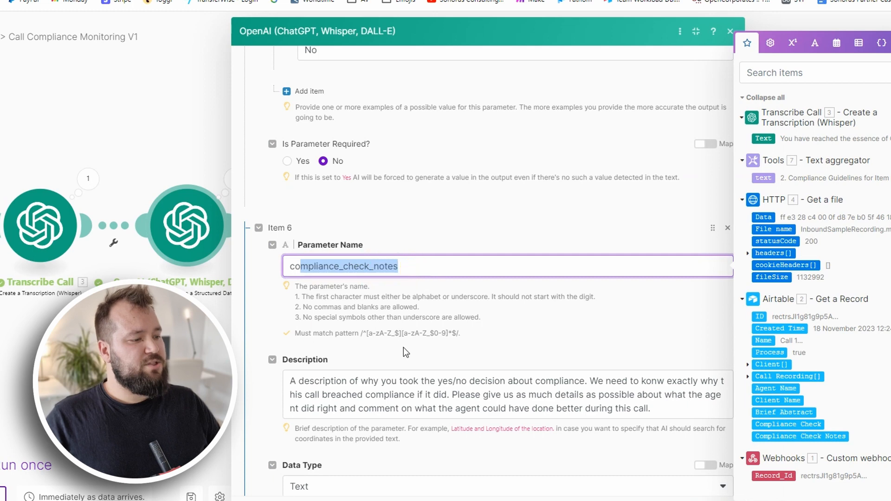
left_click(475, 360)
scroll(324, 273, "down", 2)
left_click_drag(324, 269, 580, 279)
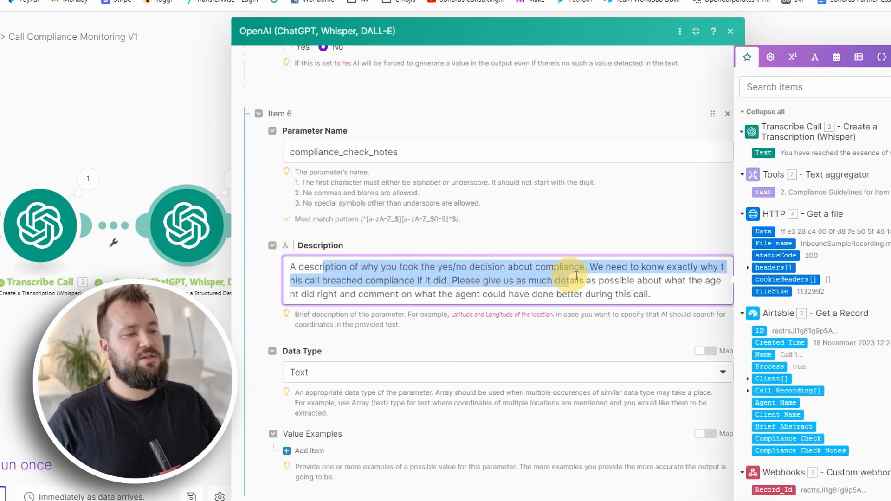
Highlight the parts of Item 6's description asking for detailed reasons and for what the agent did right or could have done better.
left_click(585, 280)
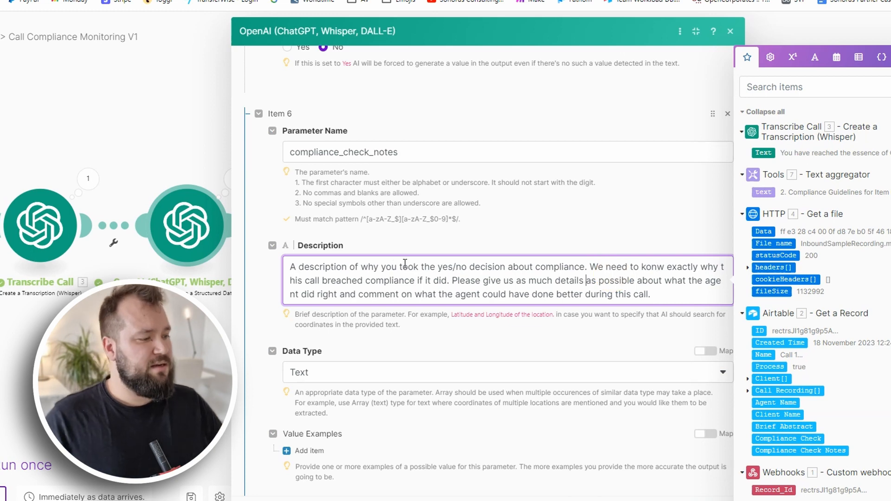
left_click_drag(333, 284, 677, 295)
left_click(466, 280)
left_click(671, 297)
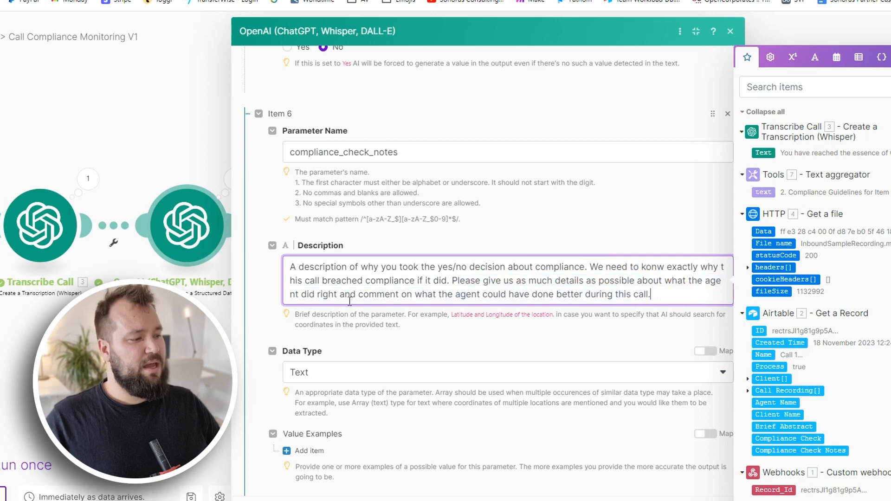
left_click_drag(304, 296, 676, 292)
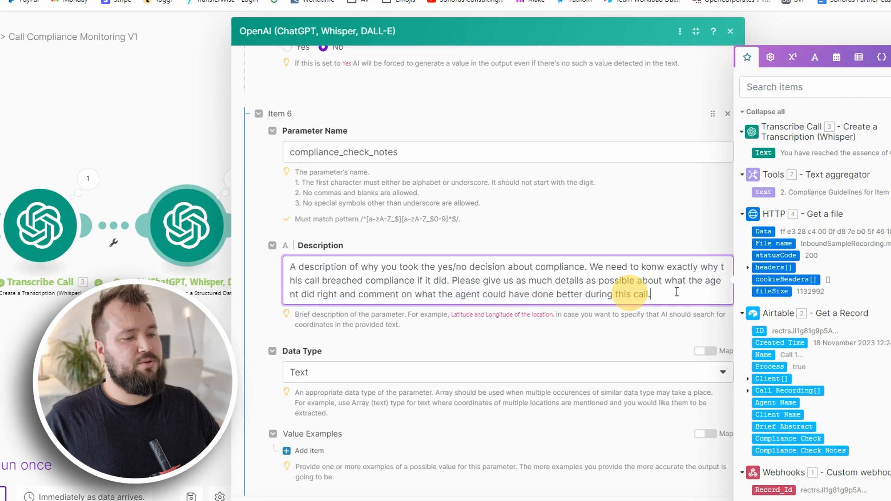
left_click(673, 294)
Highlight Item 7's type_of_call parameter name and the sample call types in its description, and confirm the OpenAI module's settings.
scroll(314, 273, "down", 4)
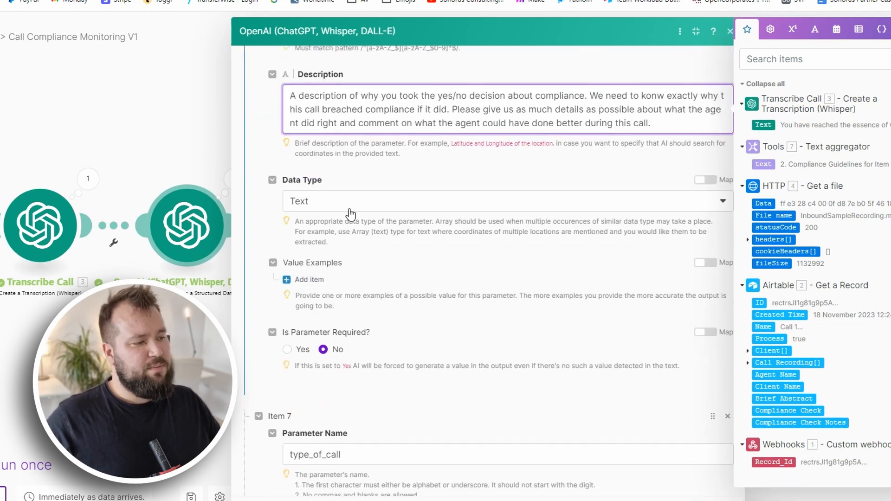
scroll(425, 230, "down", 7)
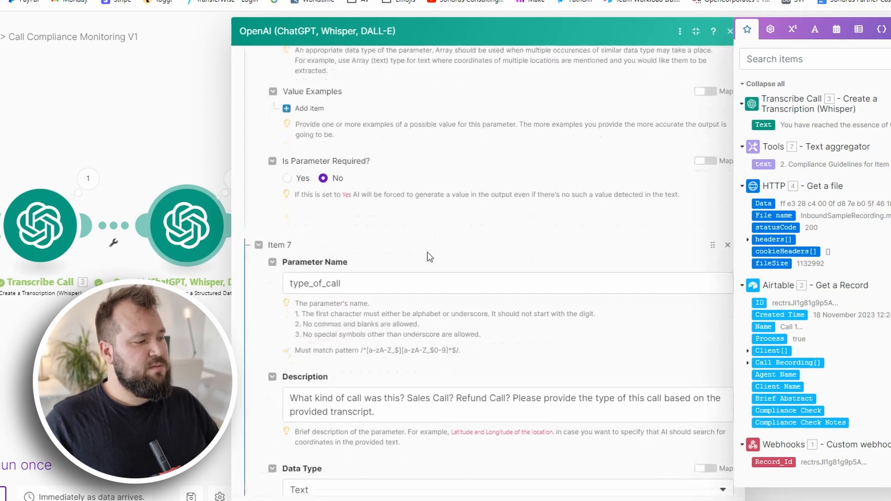
double_click(356, 173)
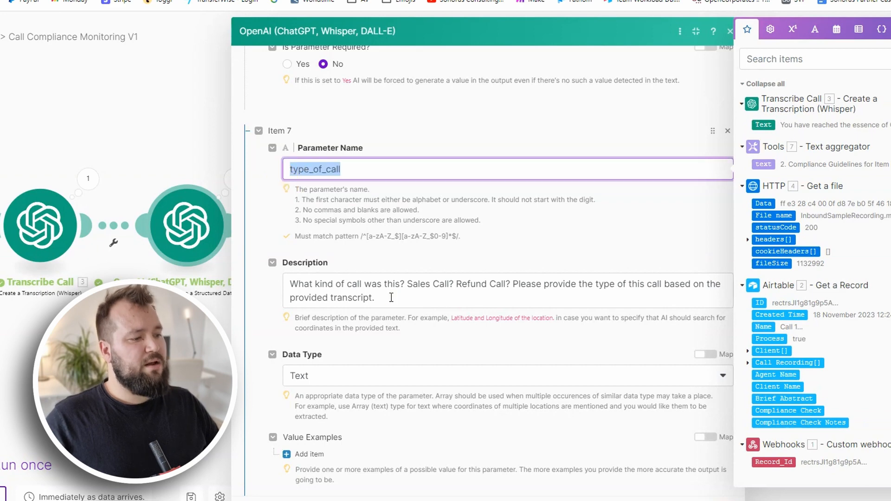
left_click(407, 287)
left_click_drag(407, 283, 510, 284)
left_click(622, 302)
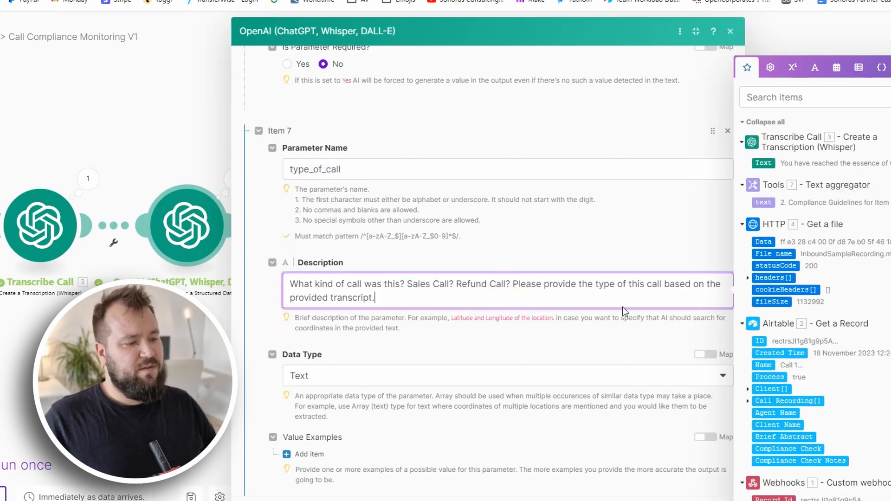
scroll(361, 251, "down", 3)
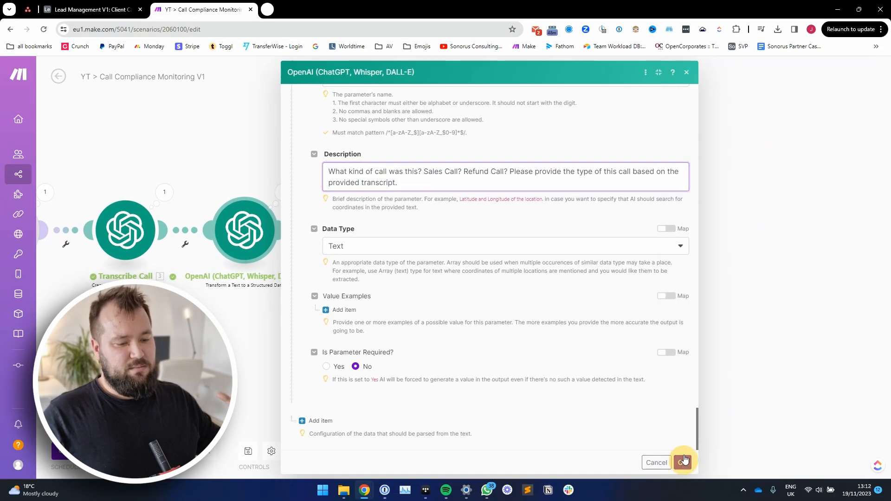
left_click(723, 500)
Open the final Airtable Update a Record module and examine the ID mapped as the record to update in Client Calls.
left_click(422, 243)
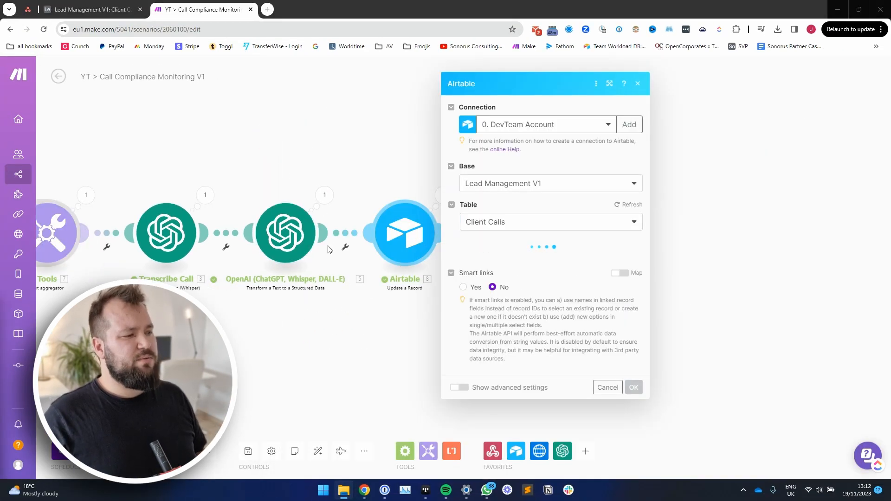
scroll(531, 230, "down", 5)
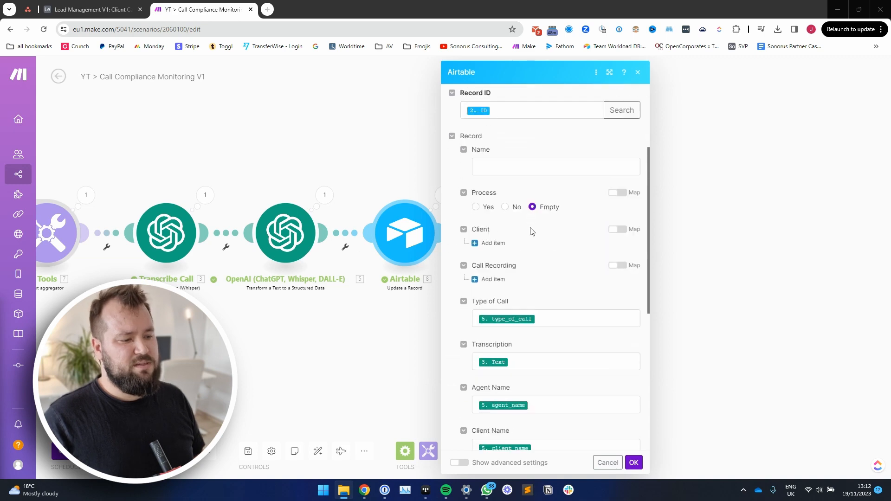
left_click(572, 226)
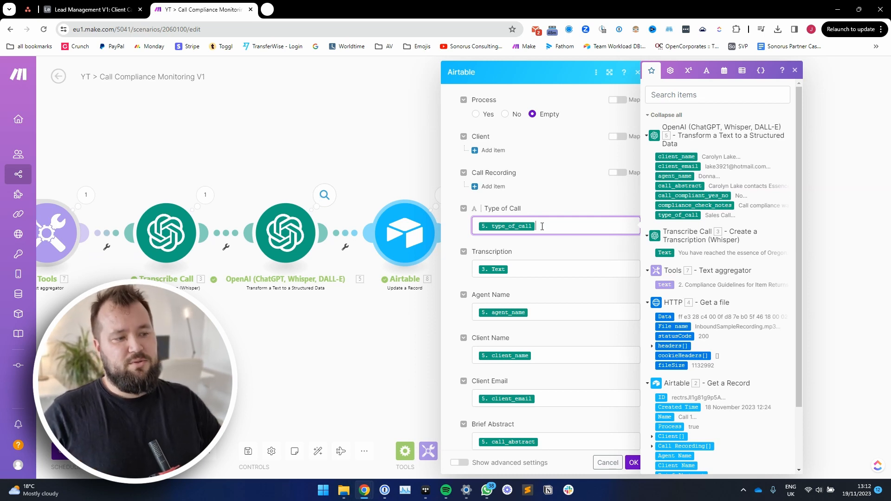
scroll(562, 299, "up", 5)
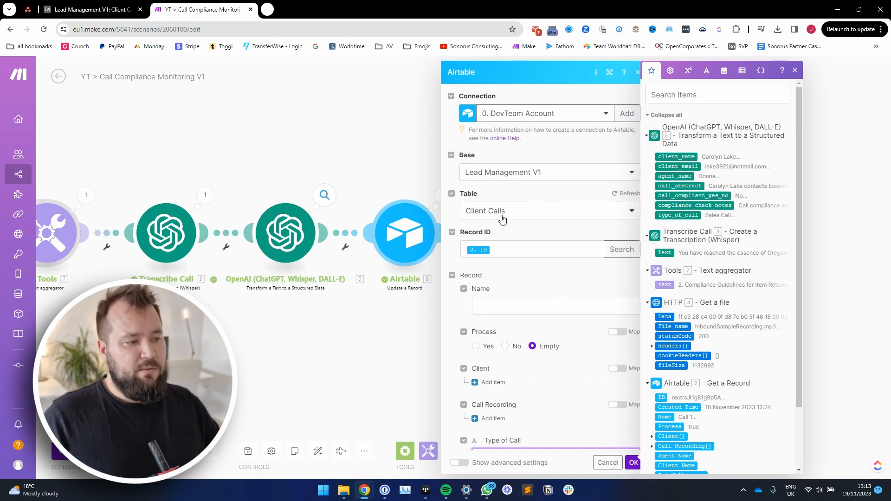
left_click(507, 252)
scroll(668, 333, "down", 2)
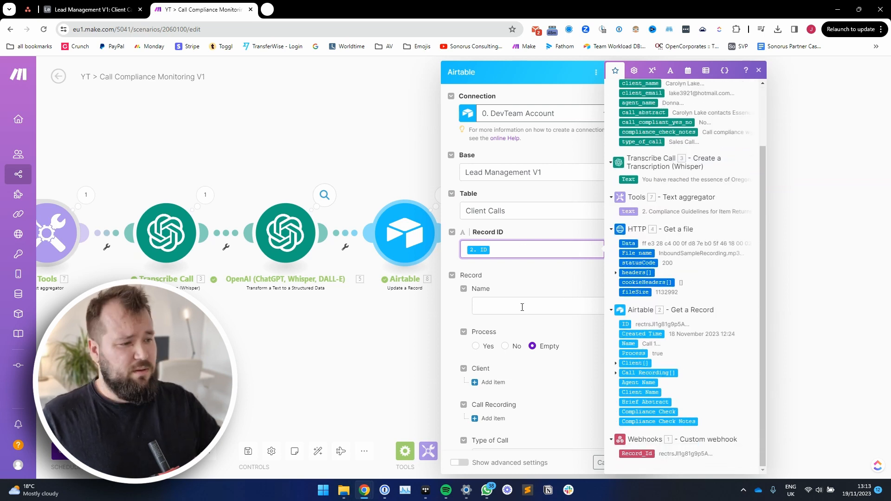
Inspect the values mapped to Type of Call, Transcription, Agent Name and the remaining record fields, and confirm the module's settings.
scroll(524, 271, "down", 5)
left_click(559, 228)
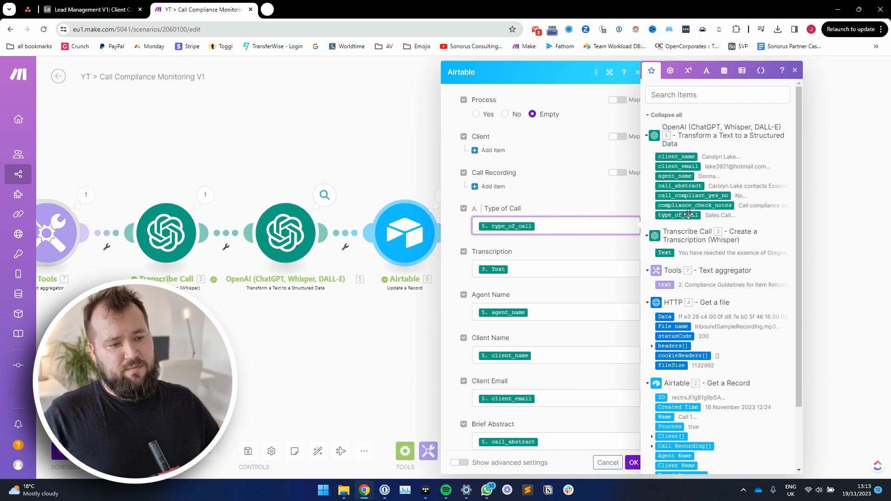
left_click(565, 270)
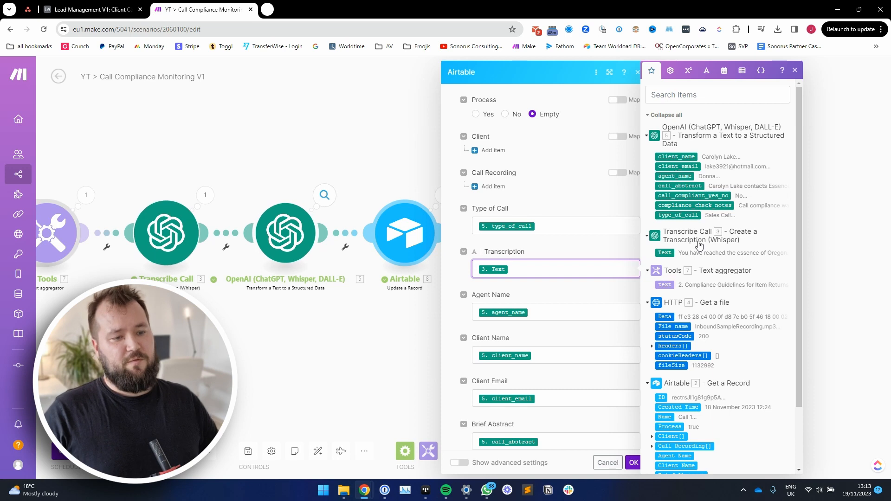
left_click(544, 314)
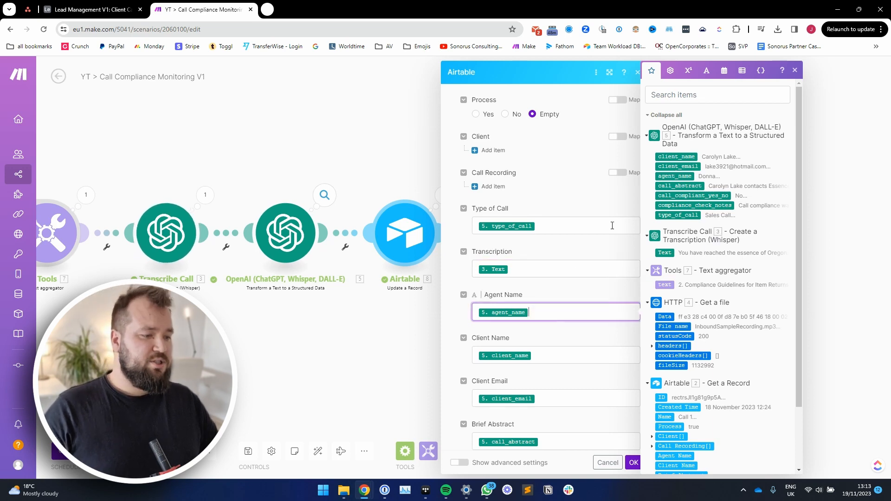
scroll(577, 255, "down", 4)
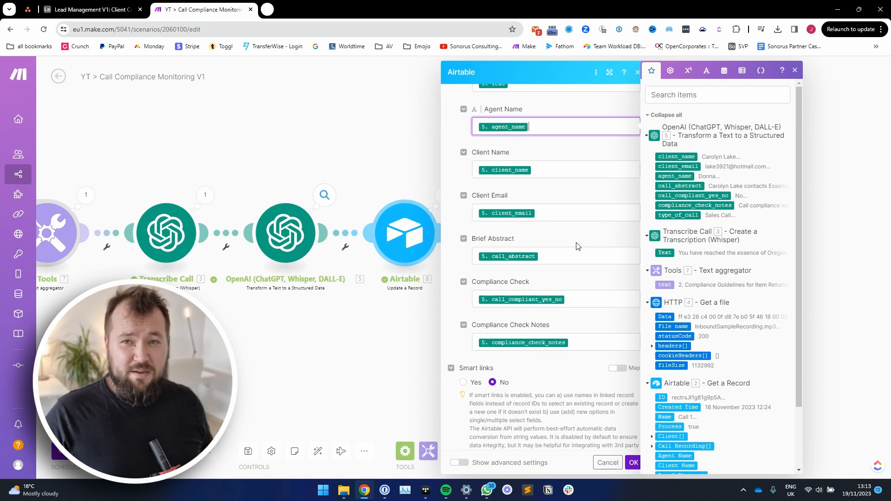
scroll(571, 243, "down", 1)
left_click(576, 397)
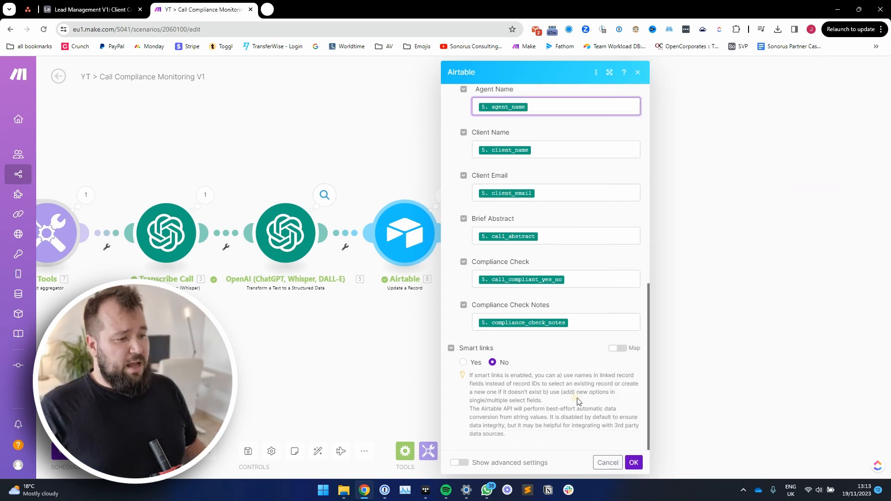
left_click(635, 460)
Survey the whole scenario, switch to the Airtable Client Calls table and examine Call 2's transcription and extracted call details.
left_click_drag(350, 322, 586, 323)
scroll(454, 301, "down", 3)
left_click_drag(391, 305, 505, 308)
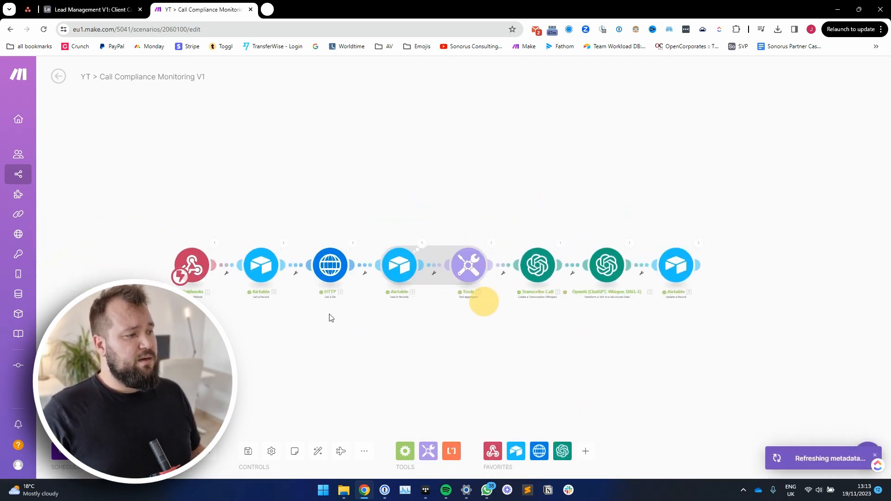
left_click(96, 8)
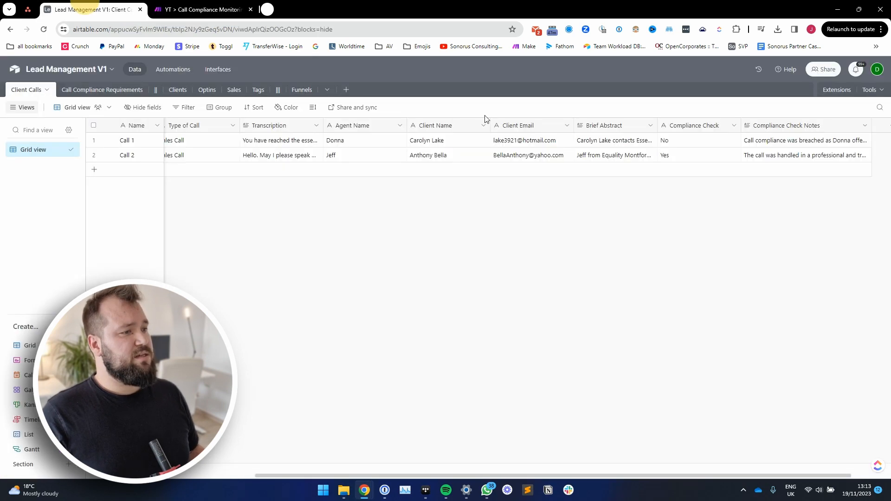
left_click(299, 157)
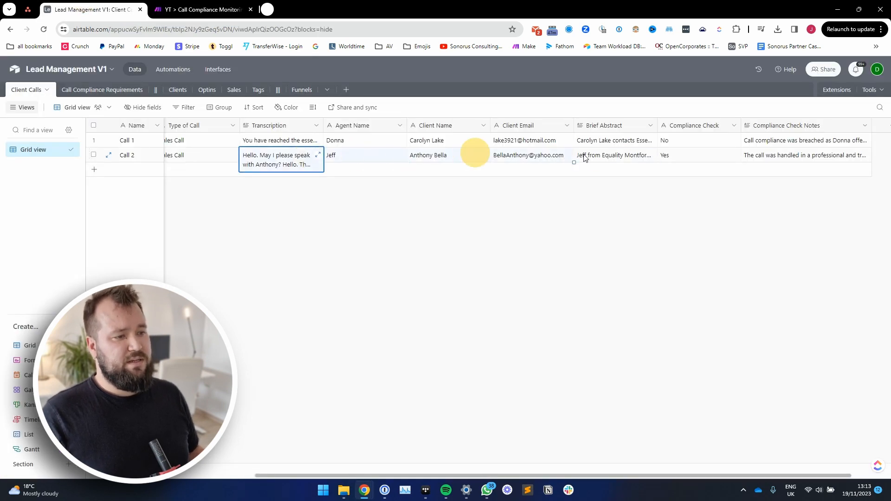
left_click(536, 334)
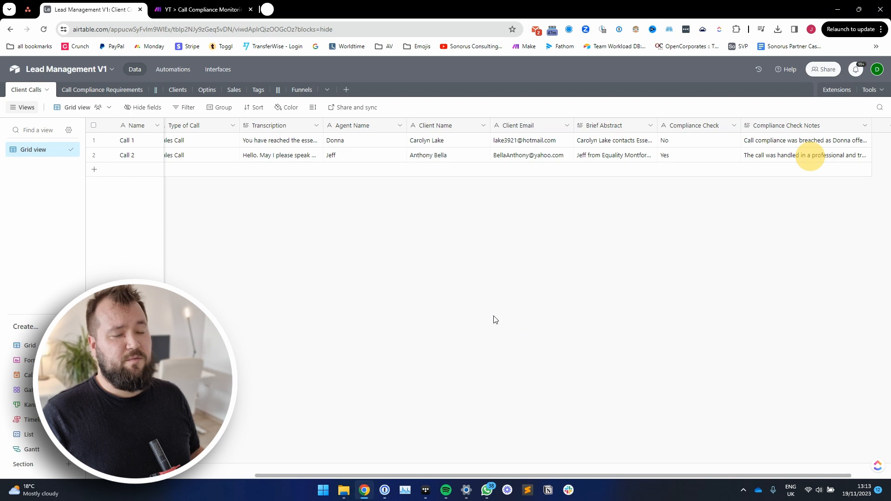